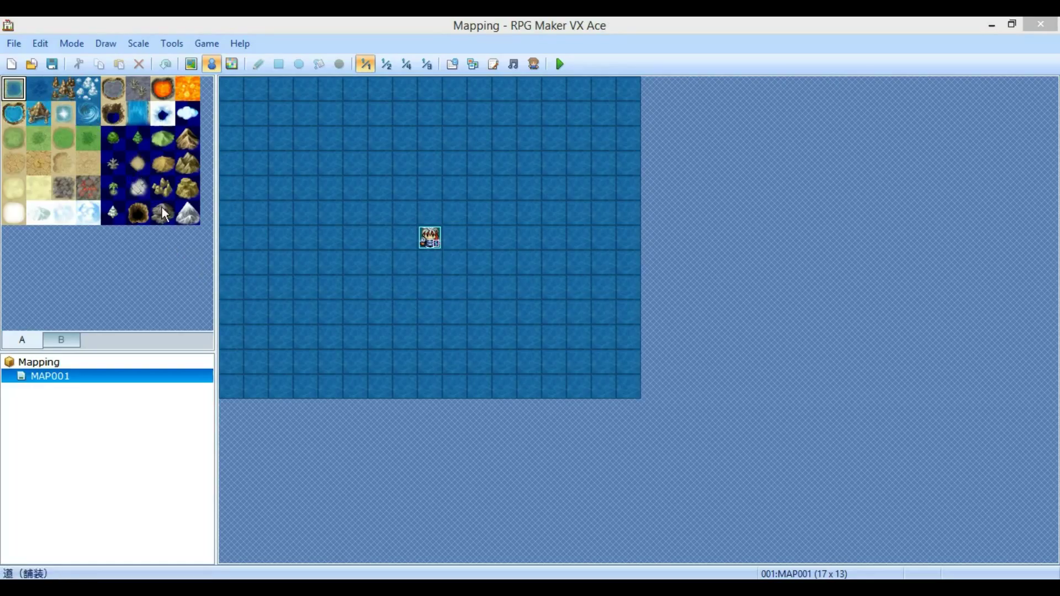
click(61, 340)
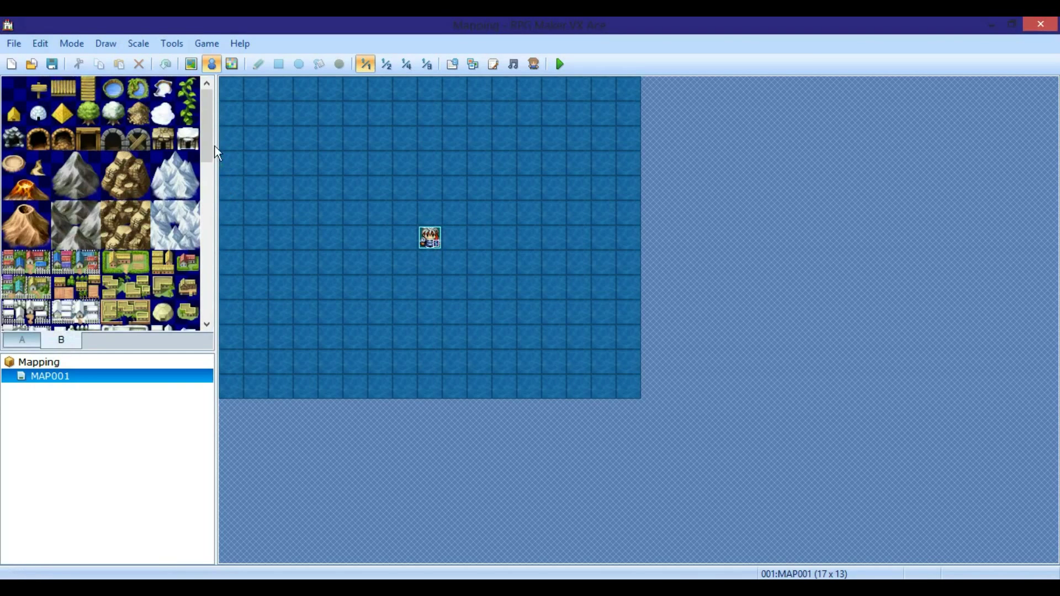
scroll(194, 276, down, 10)
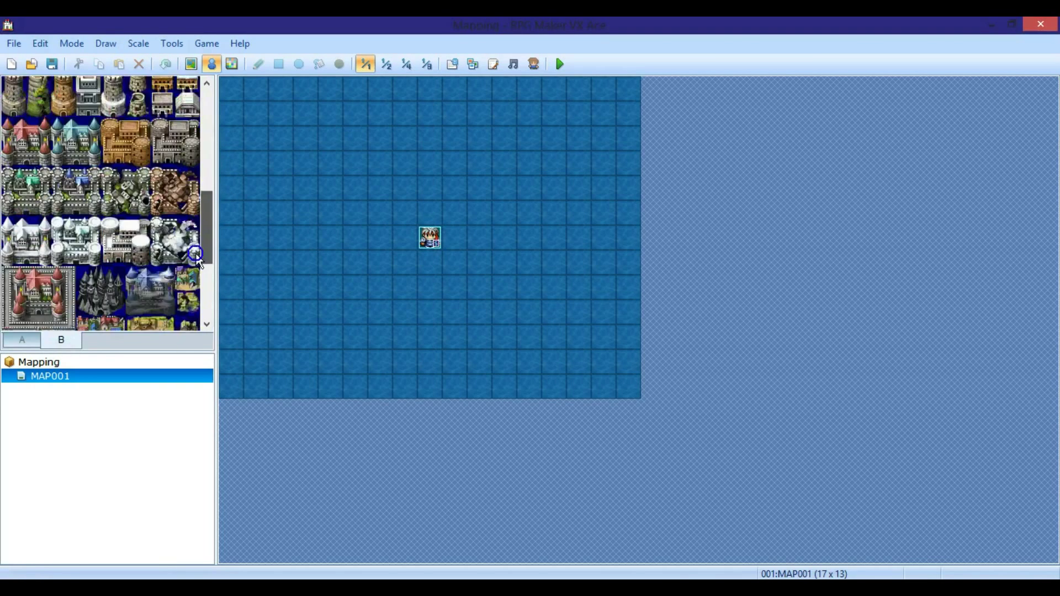
scroll(193, 290, down, 3)
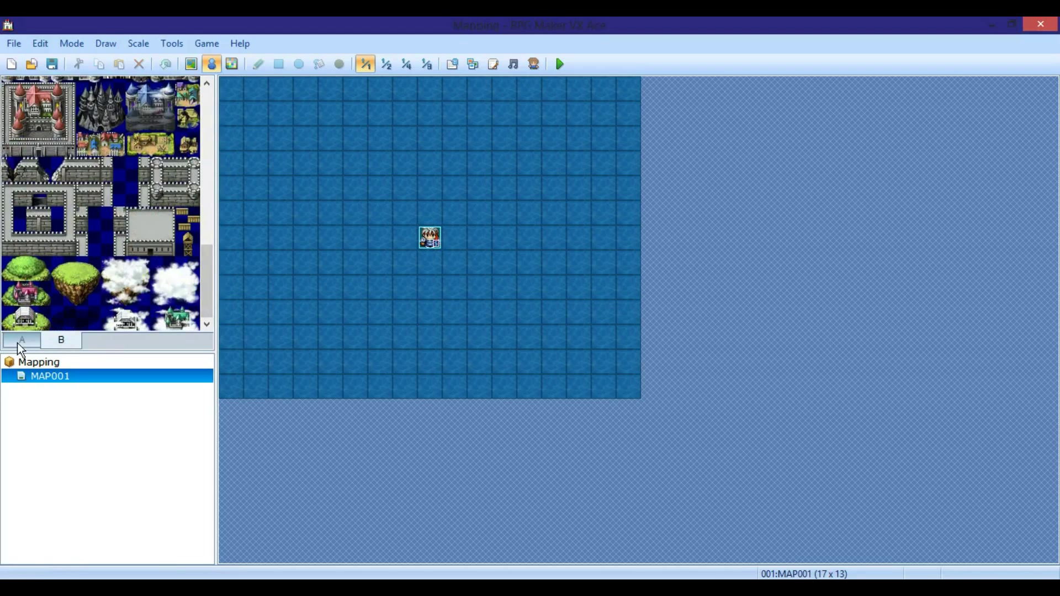
Change the tileset of MAP001 to 002:Exterior in its map properties
right_click(45, 377)
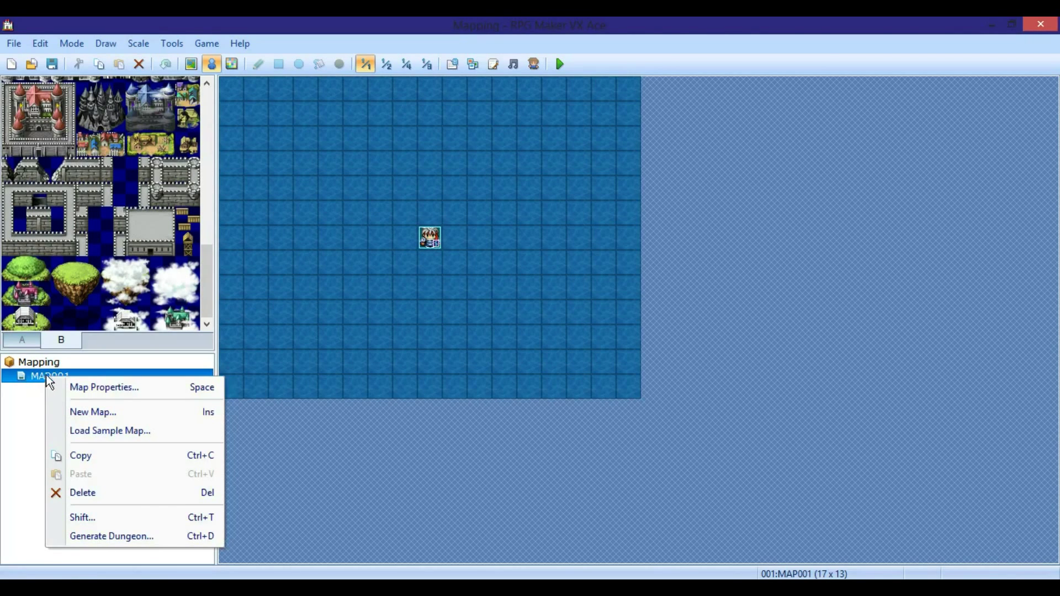
click(95, 387)
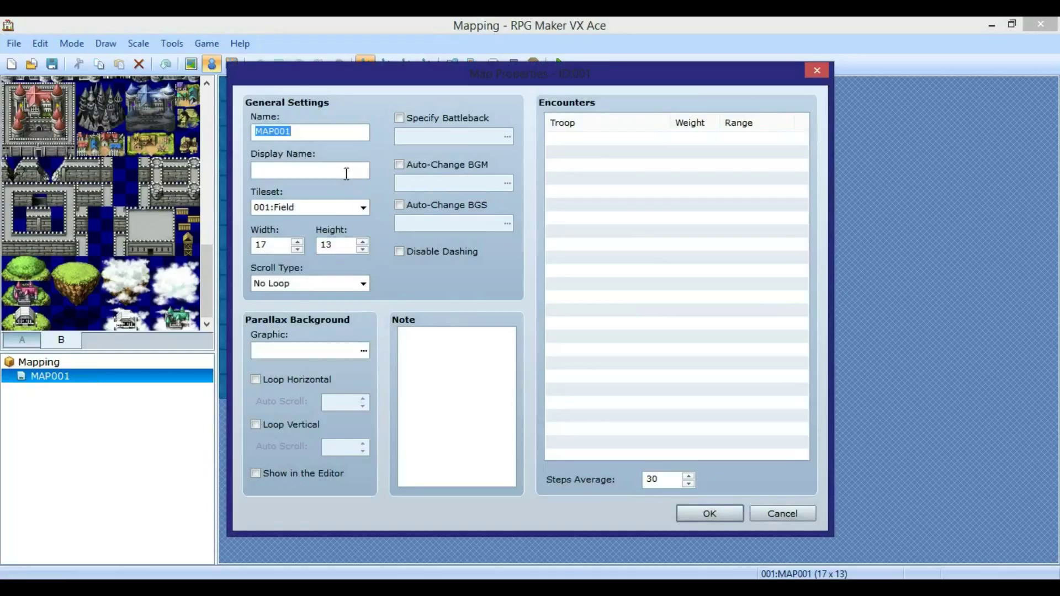
click(364, 207)
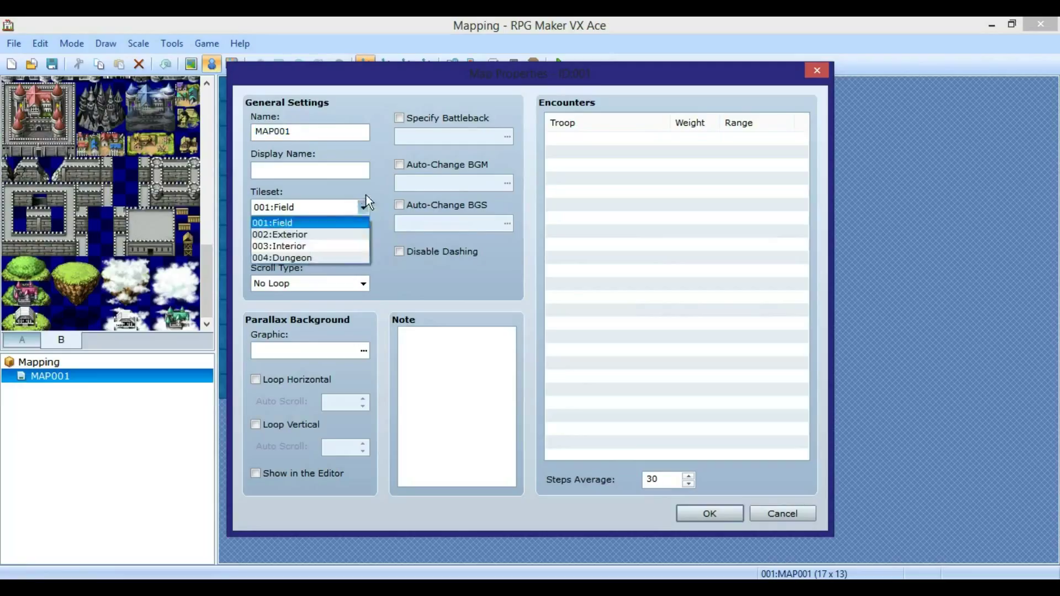
click(303, 238)
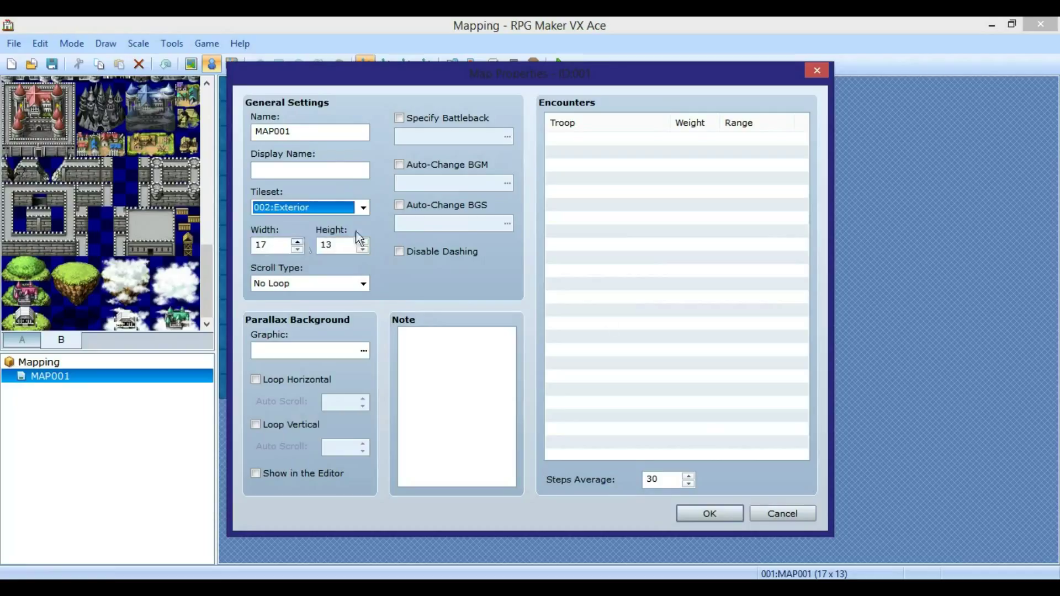
click(726, 511)
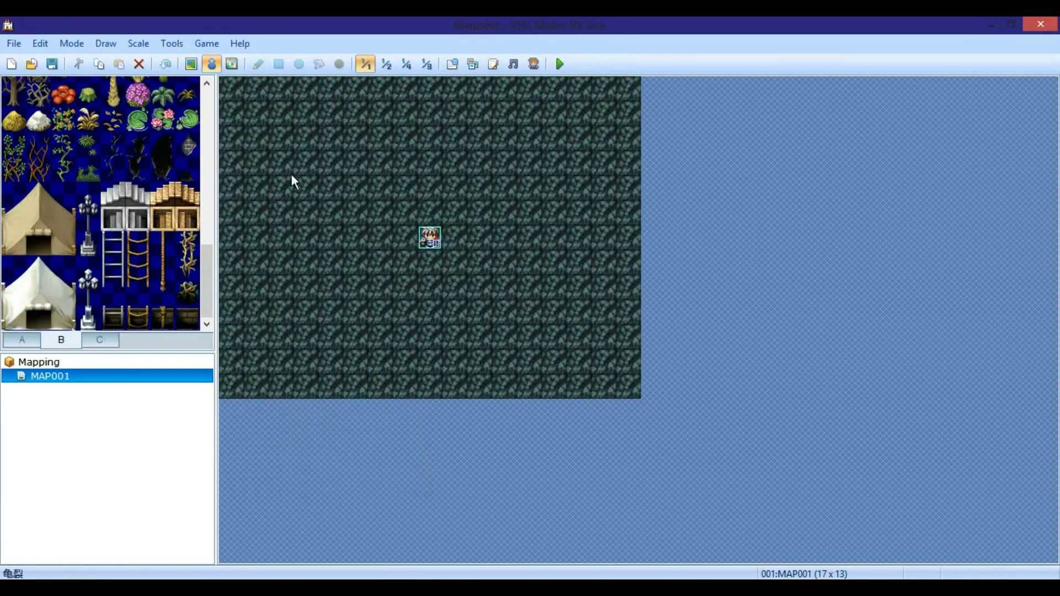
Fill the entire 17 x 13 map with the plain green grass tile using the rectangle drawing tool
click(23, 340)
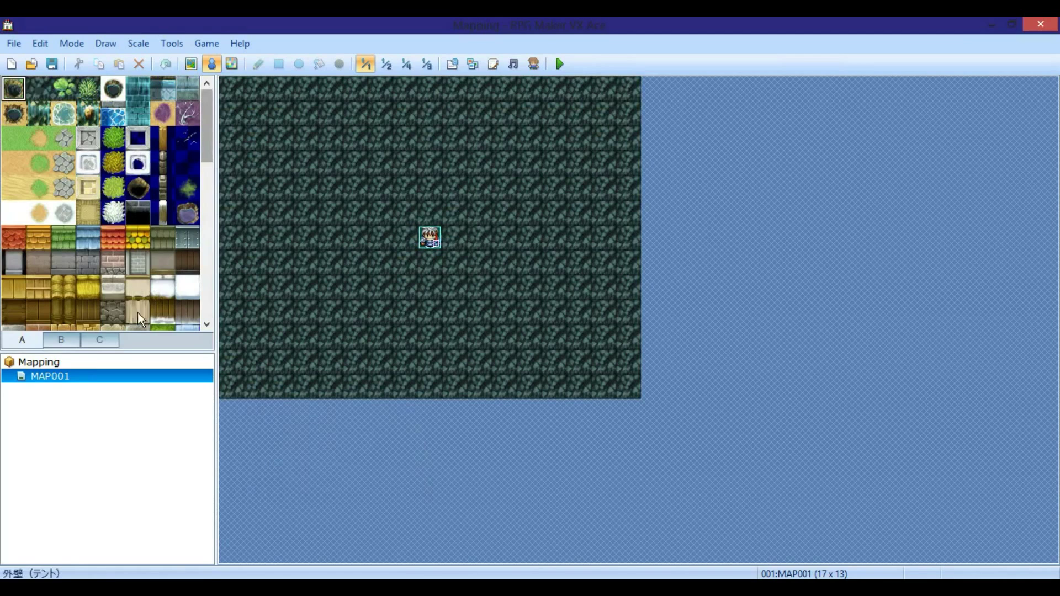
click(104, 339)
click(25, 342)
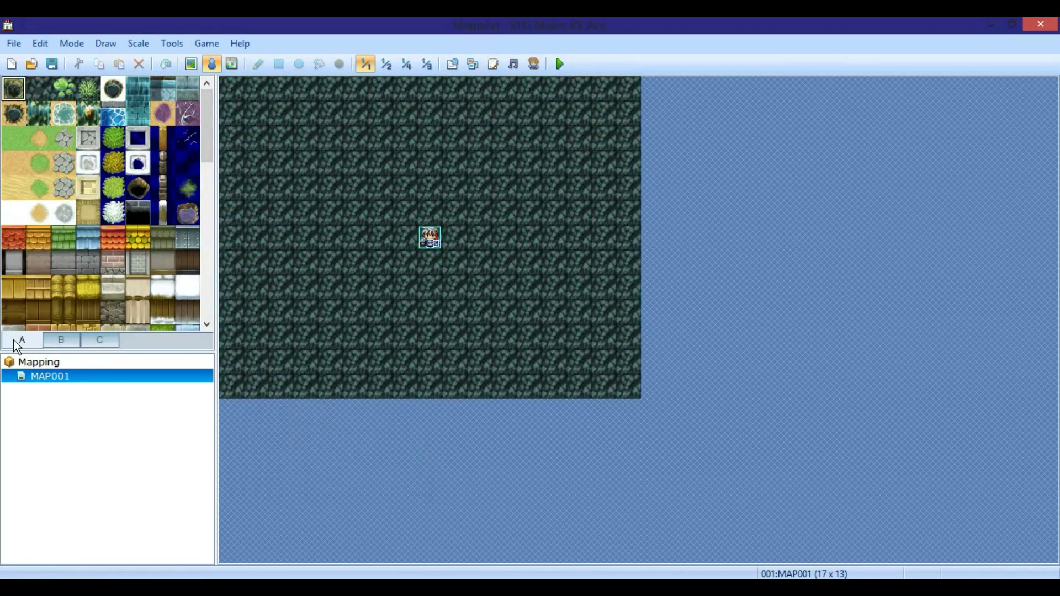
click(15, 141)
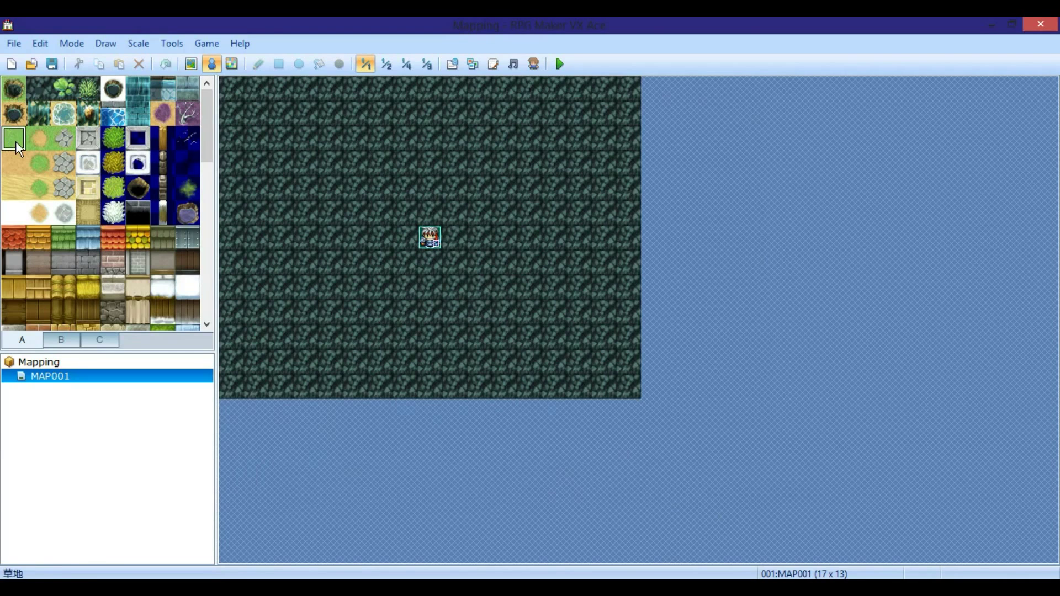
click(195, 66)
click(279, 64)
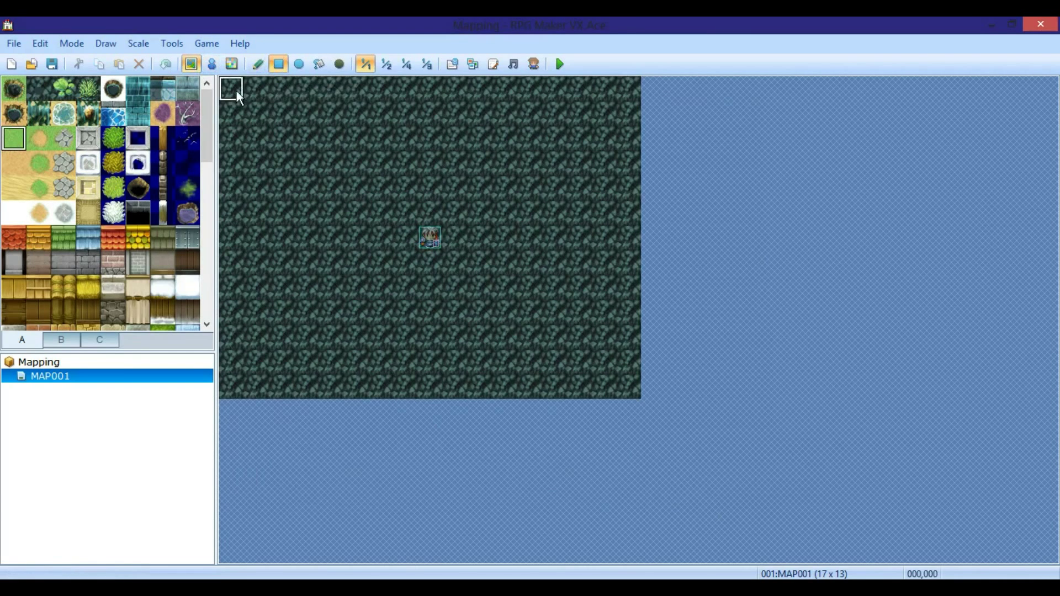
drag(236, 91, 900, 456)
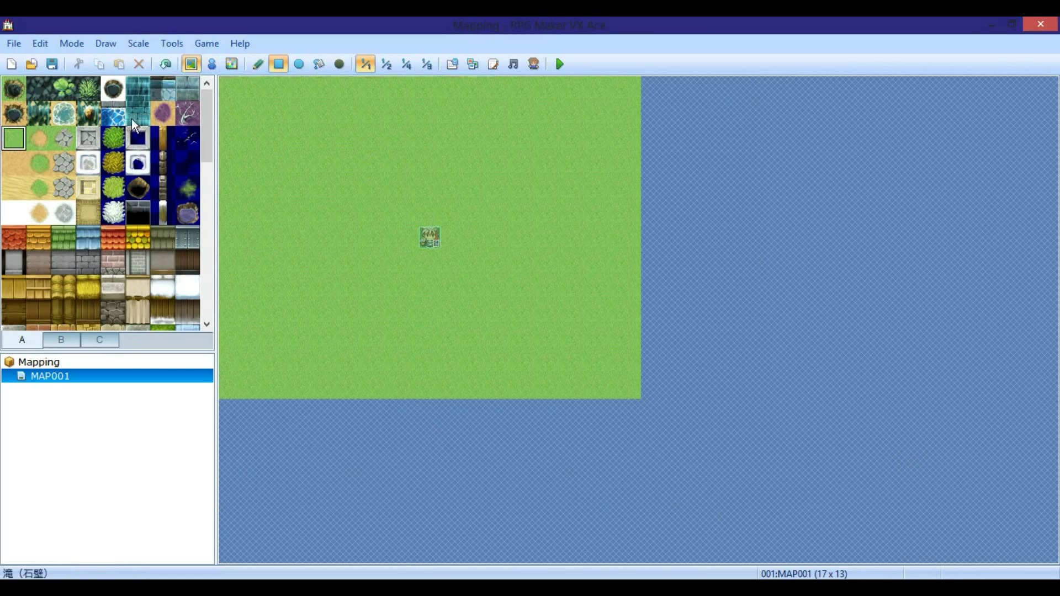
Draw a pool of blue water 7 tiles wide and 5 tiles high in the map's lower-left corner
click(116, 109)
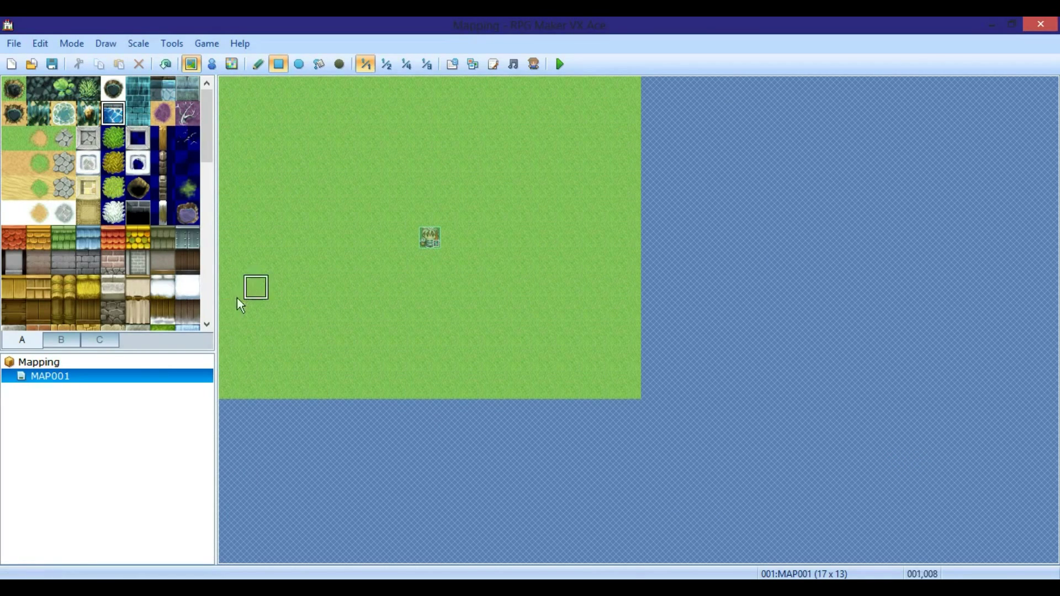
mouse_move(233, 299)
mouse_down()
mouse_move(363, 310)
mouse_move(370, 402)
mouse_up()
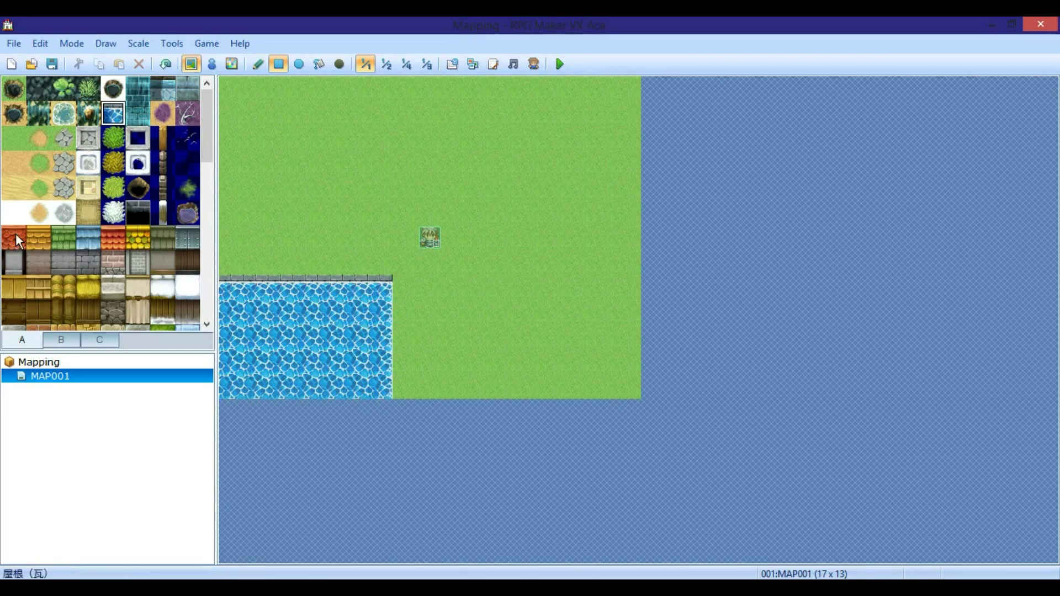
Build a house right of the map's centre with a 6 x 2 tile brown brick wall and a 6 x 2 orange shingle roof above it
click(39, 262)
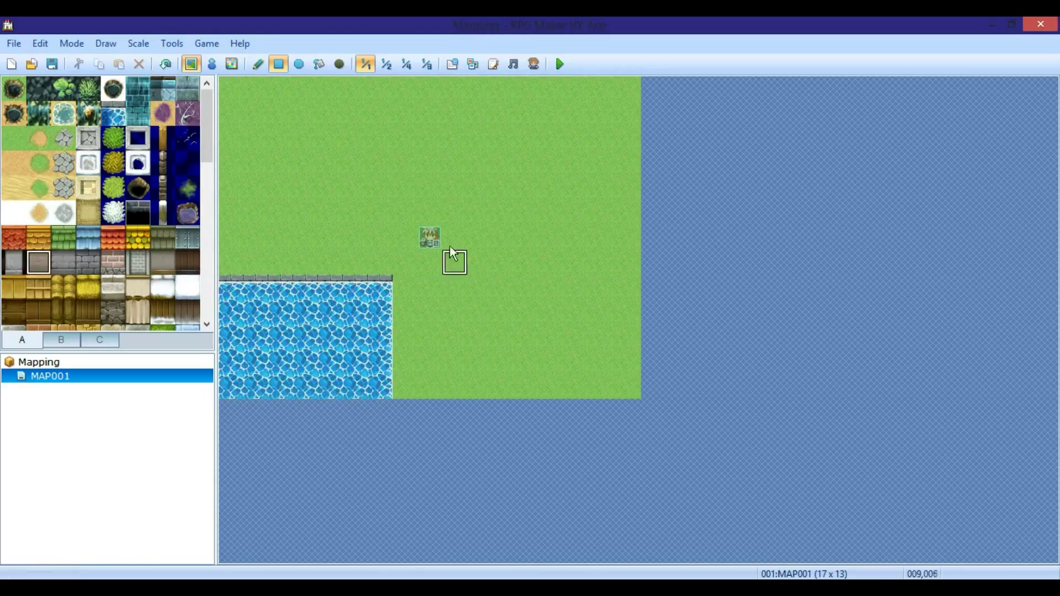
click(481, 217)
drag(483, 220, 608, 249)
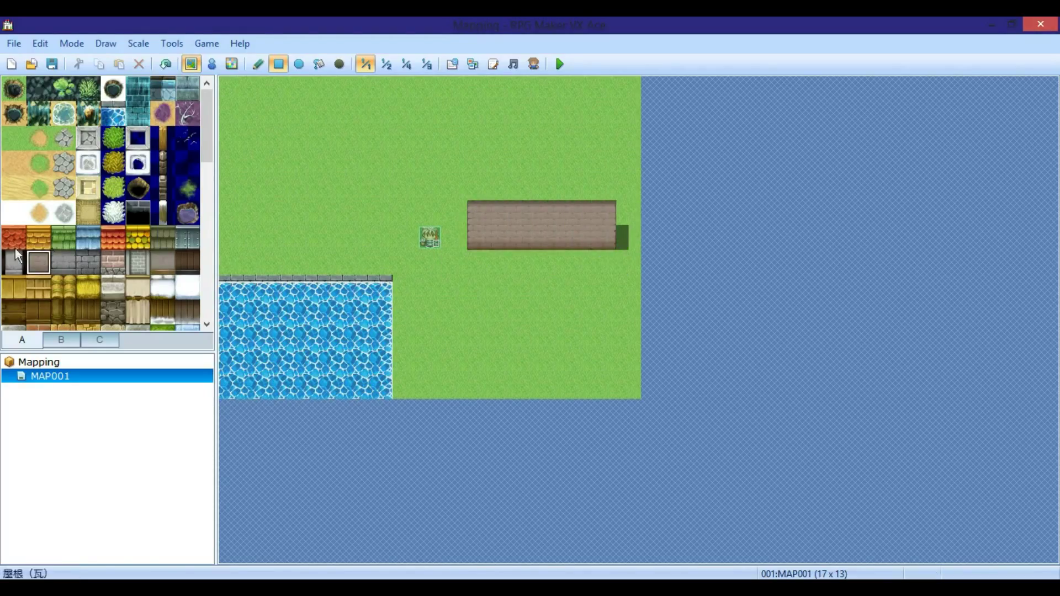
click(47, 238)
drag(482, 168, 608, 188)
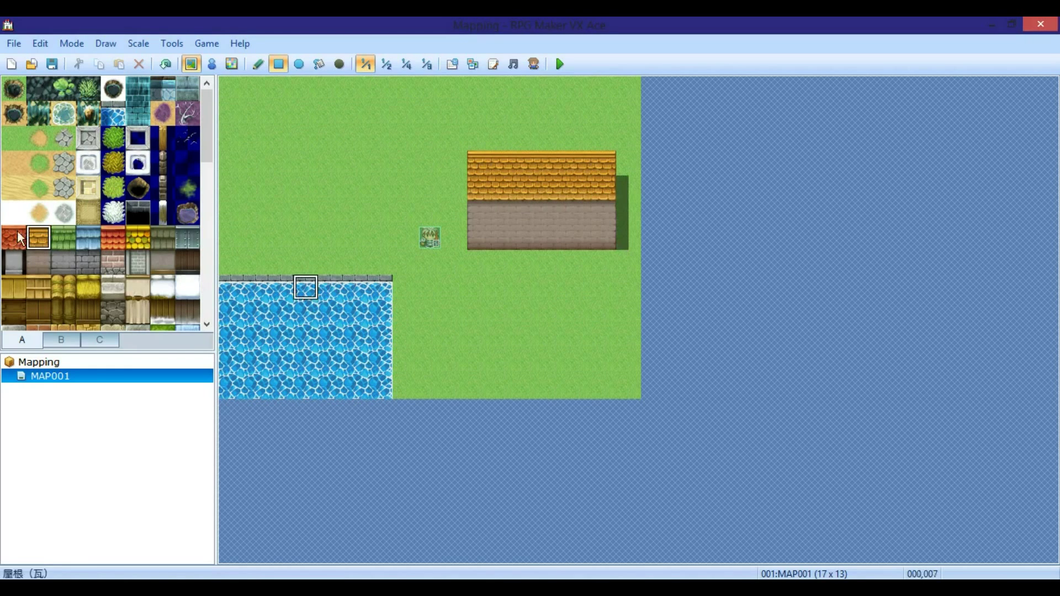
Lay four red front-edge roof tiles along the middle of the orange roof's lower row
drag(210, 162, 197, 279)
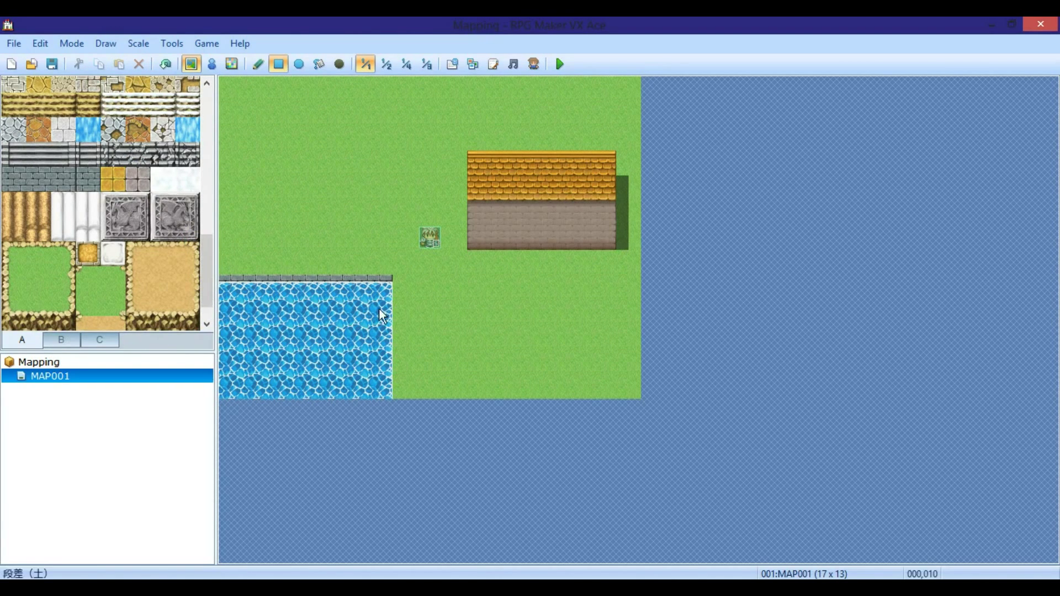
click(68, 338)
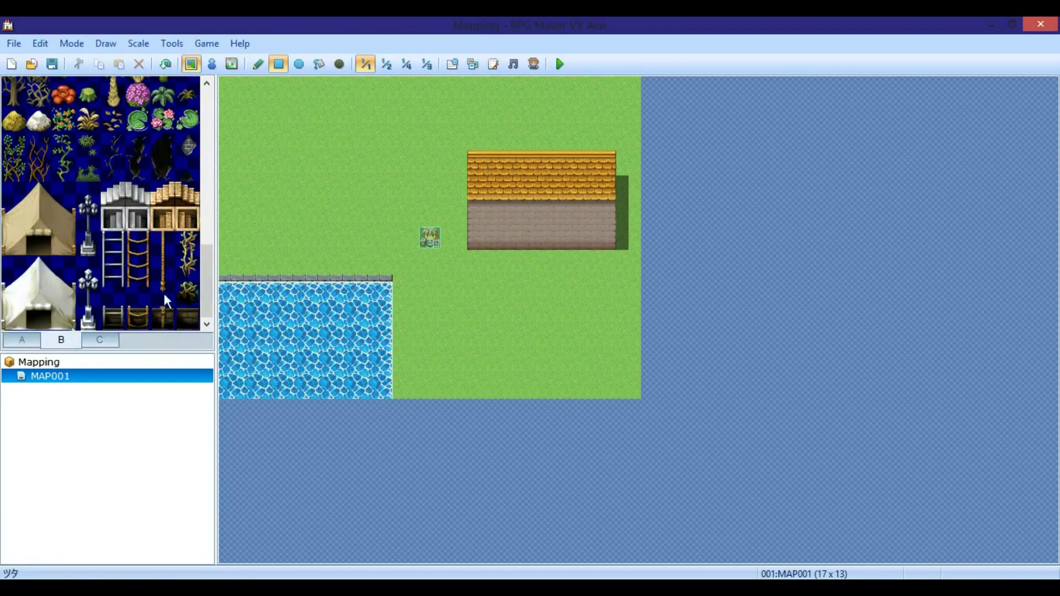
click(101, 340)
drag(207, 118, 207, 210)
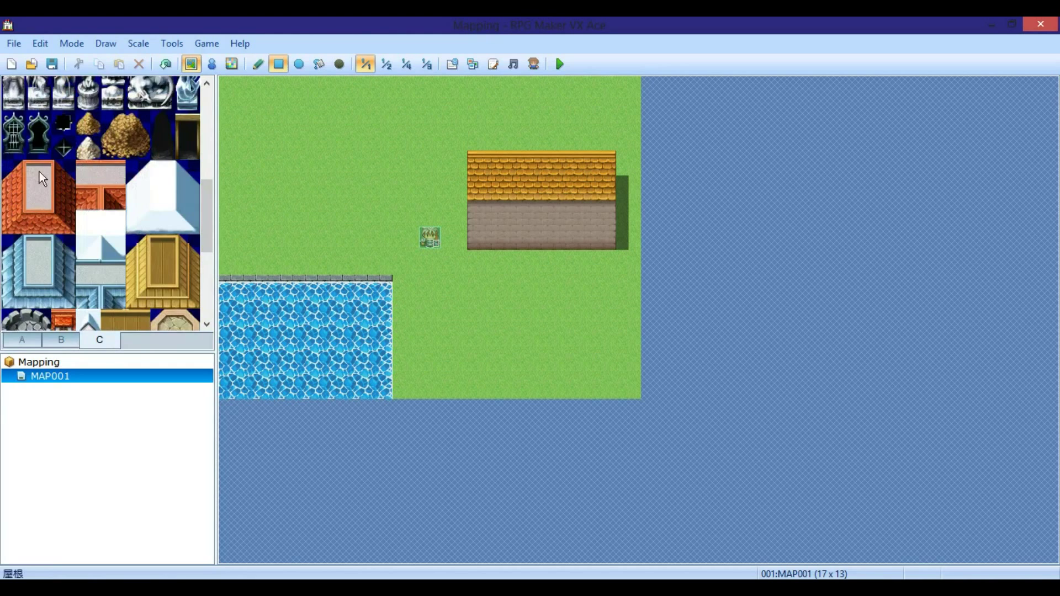
click(38, 172)
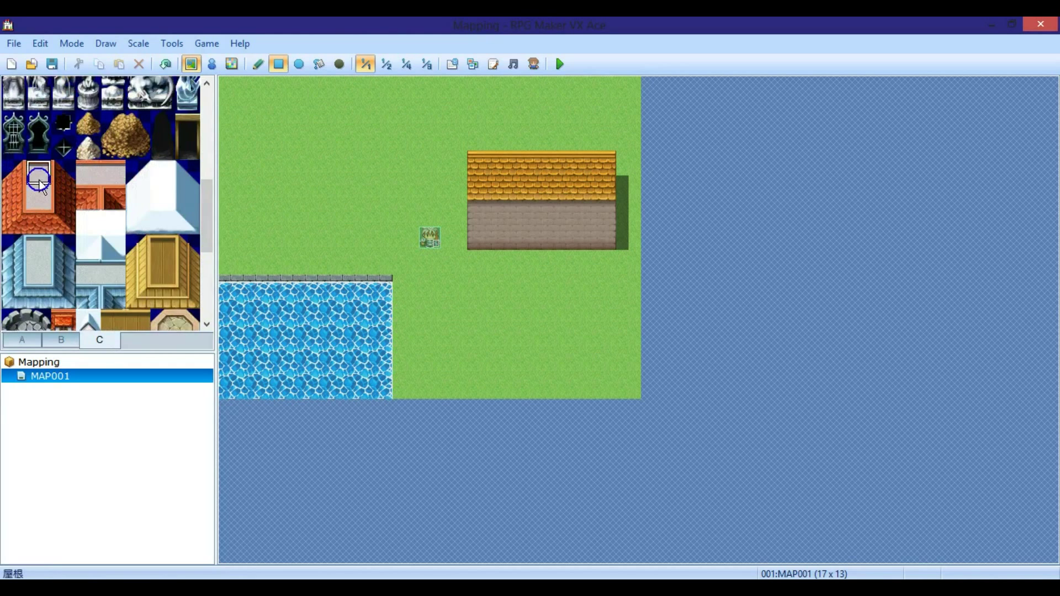
click(30, 224)
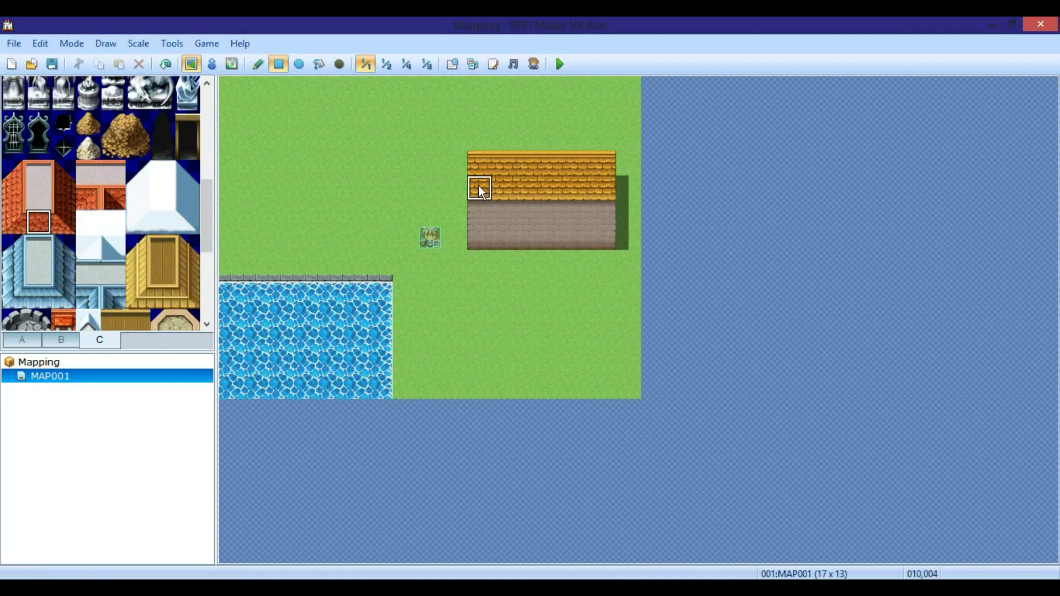
click(503, 188)
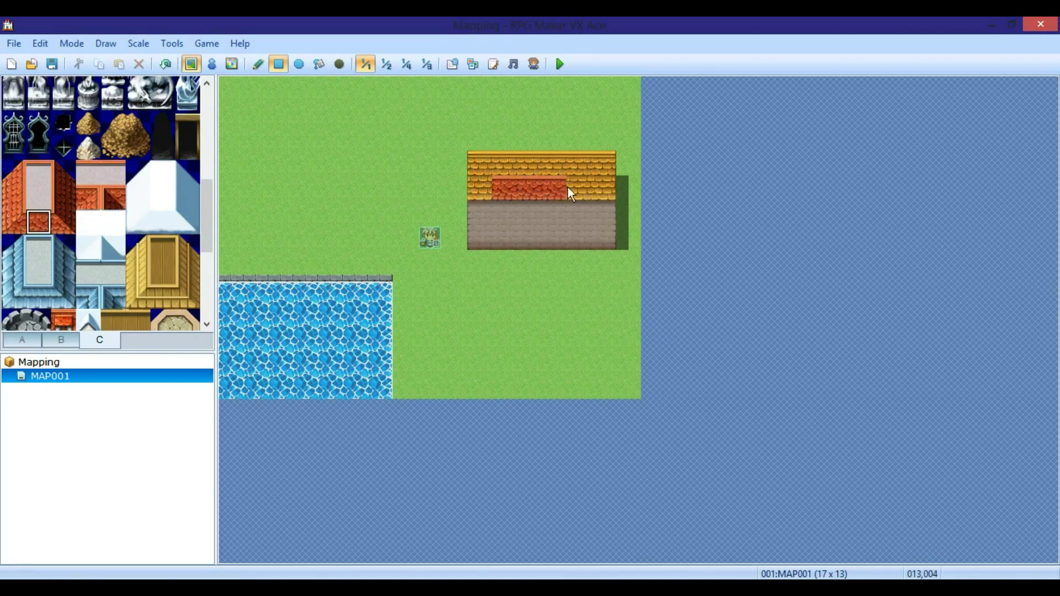
Add the red roof's lower-left corner tile and the left-side tile above it over the orange roof
click(13, 222)
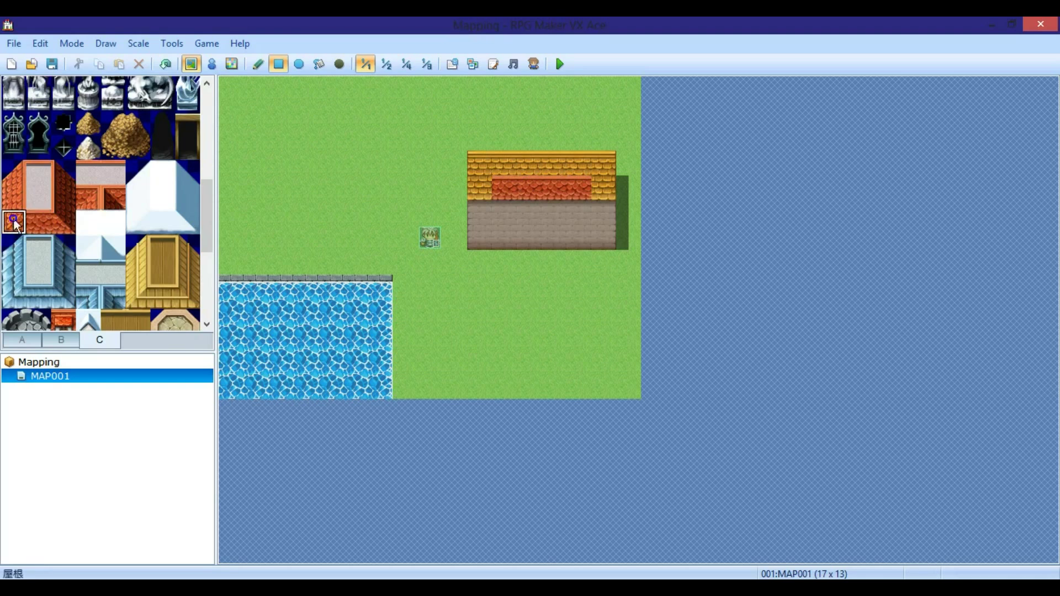
click(478, 194)
click(14, 197)
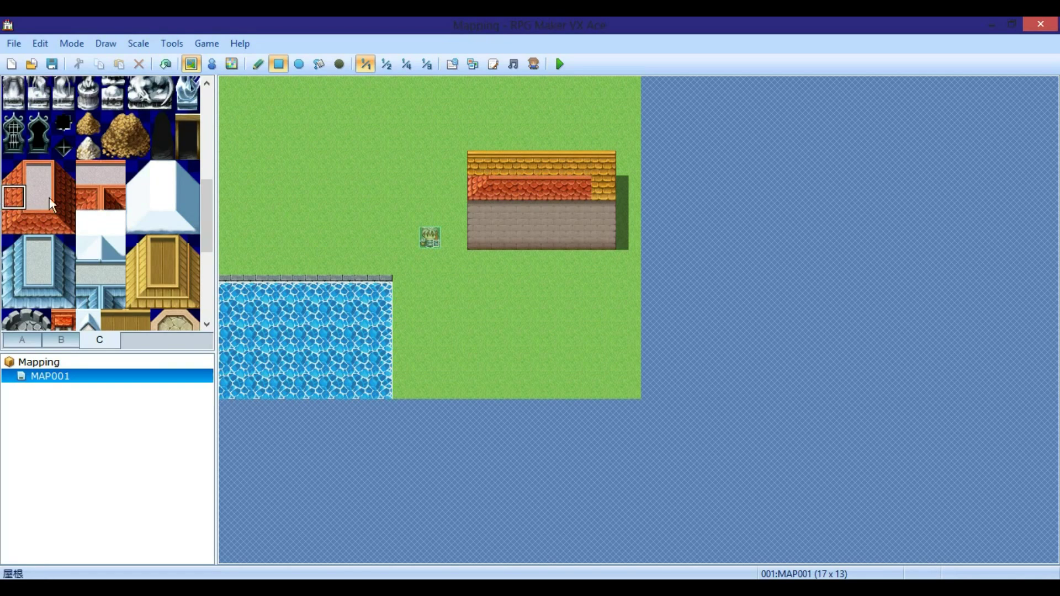
click(480, 170)
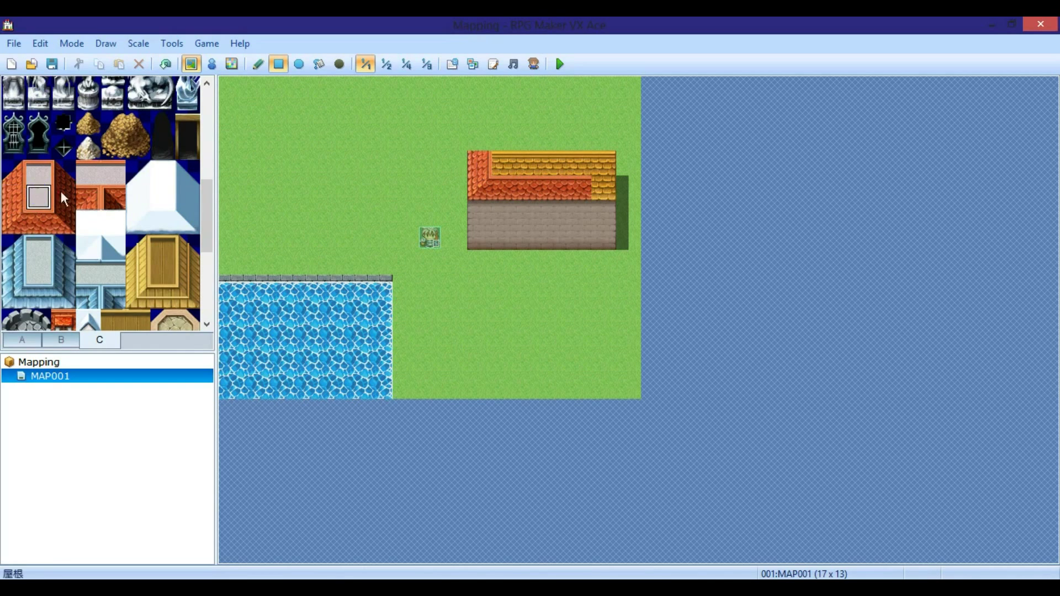
Cover the middle of the roof's upper row with four flat grey tiles and place the three-tile red right side
drag(502, 166, 579, 166)
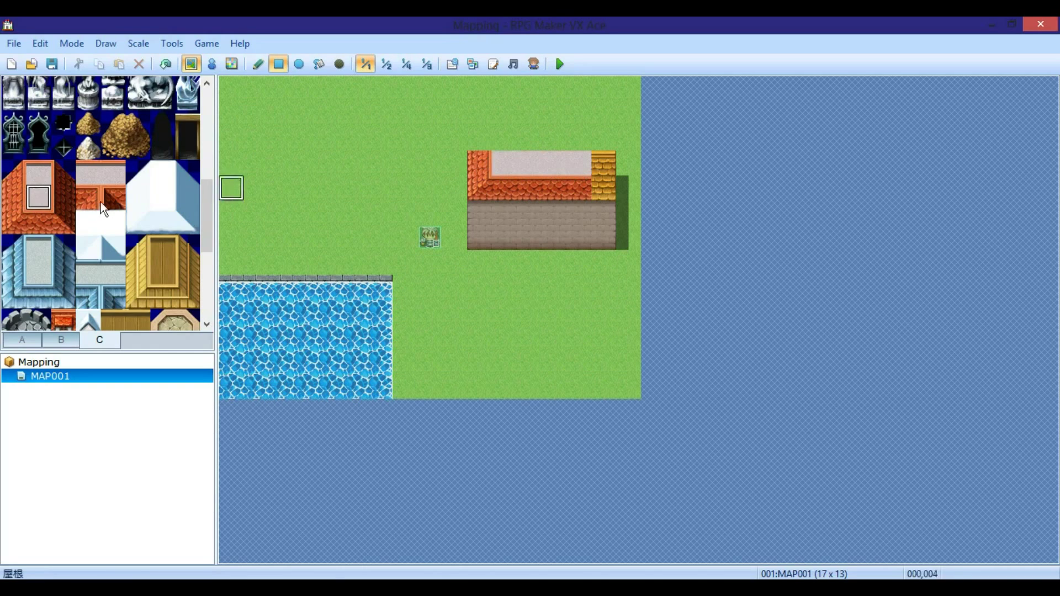
drag(60, 221, 64, 169)
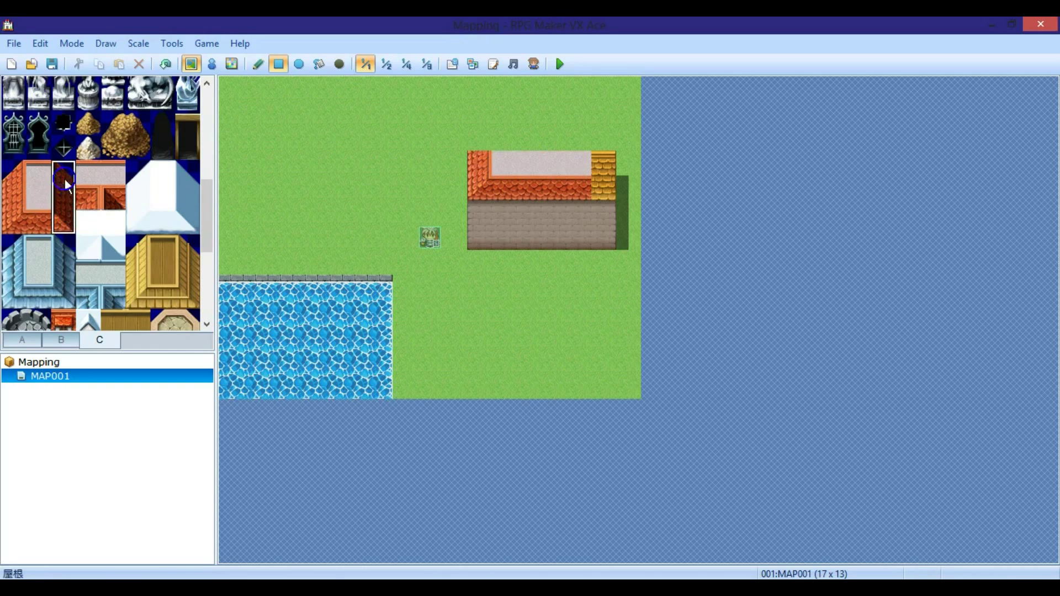
click(602, 141)
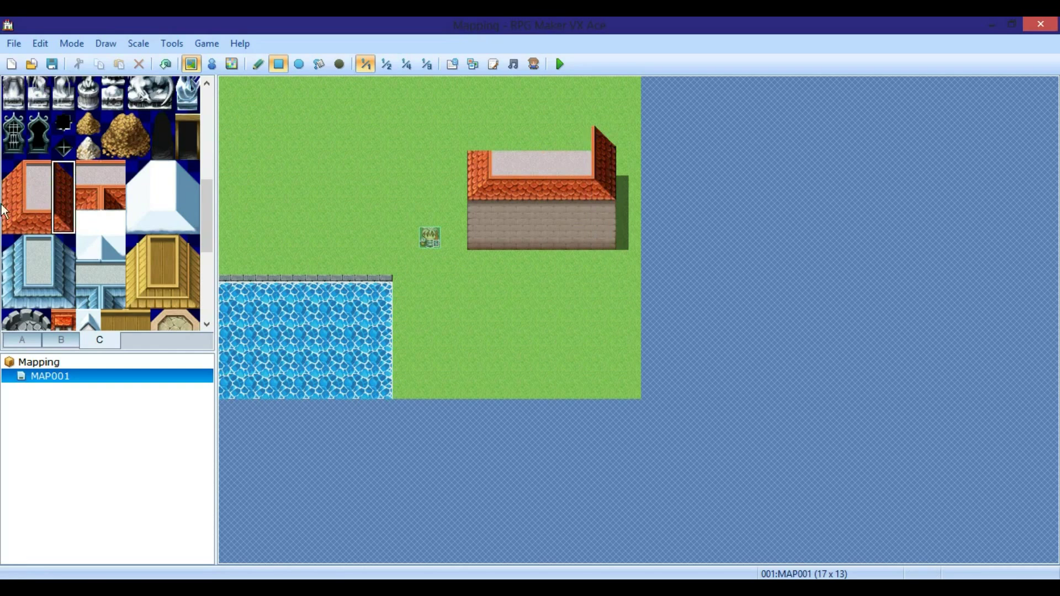
Complete the house roof's top row with the red upper-left corner tile and four grey tiles with a red upper border
click(14, 172)
click(481, 139)
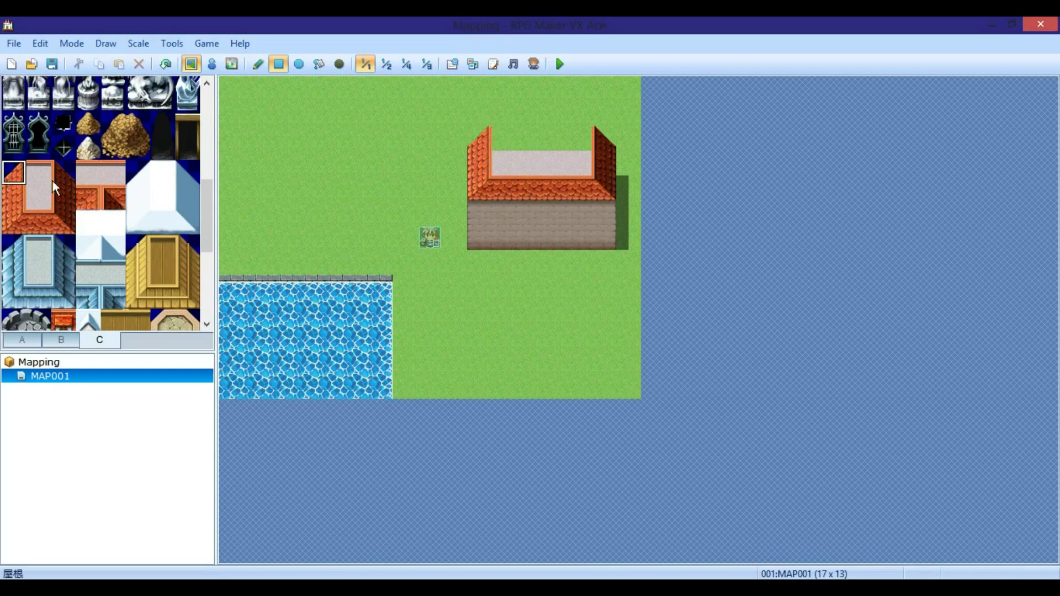
click(39, 172)
mouse_move(504, 138)
mouse_down()
mouse_move(589, 135)
mouse_move(580, 138)
mouse_up()
Erase the topmost shadow segment beside the roof with the shadow pen, and return to rectangle drawing
click(258, 64)
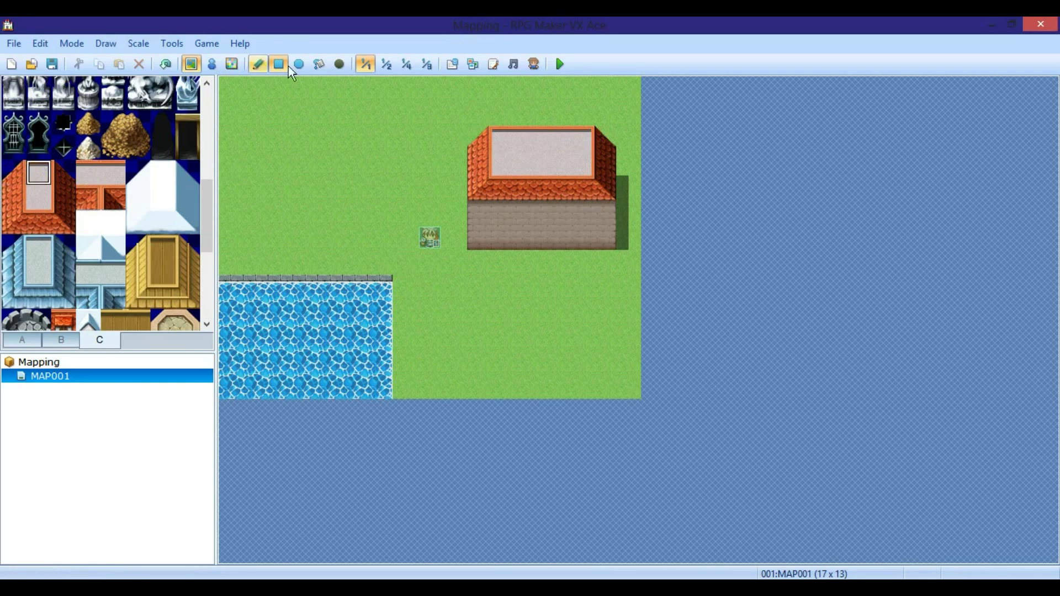
click(339, 64)
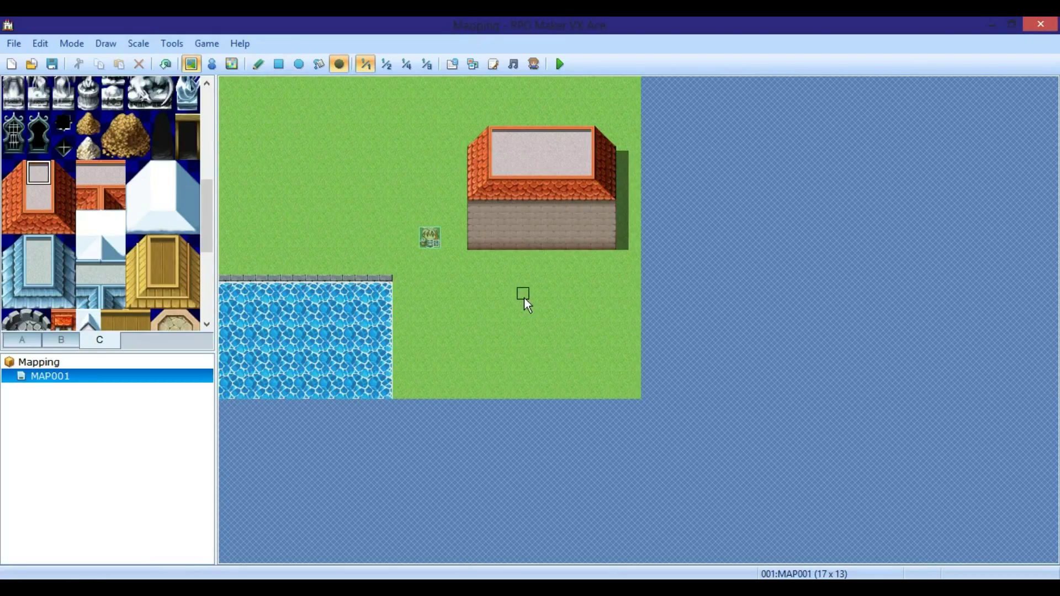
click(623, 157)
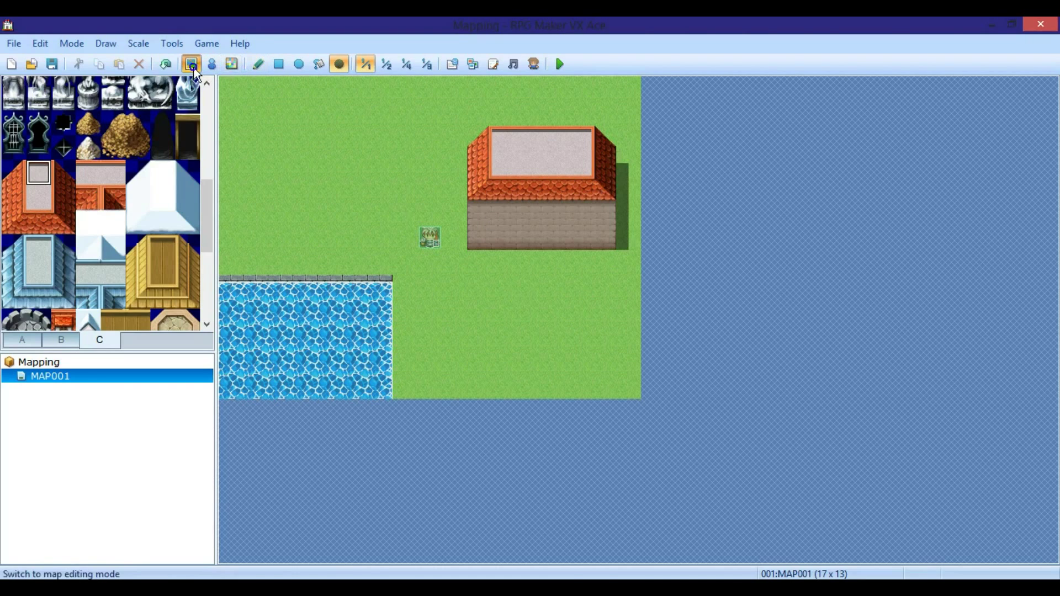
click(279, 65)
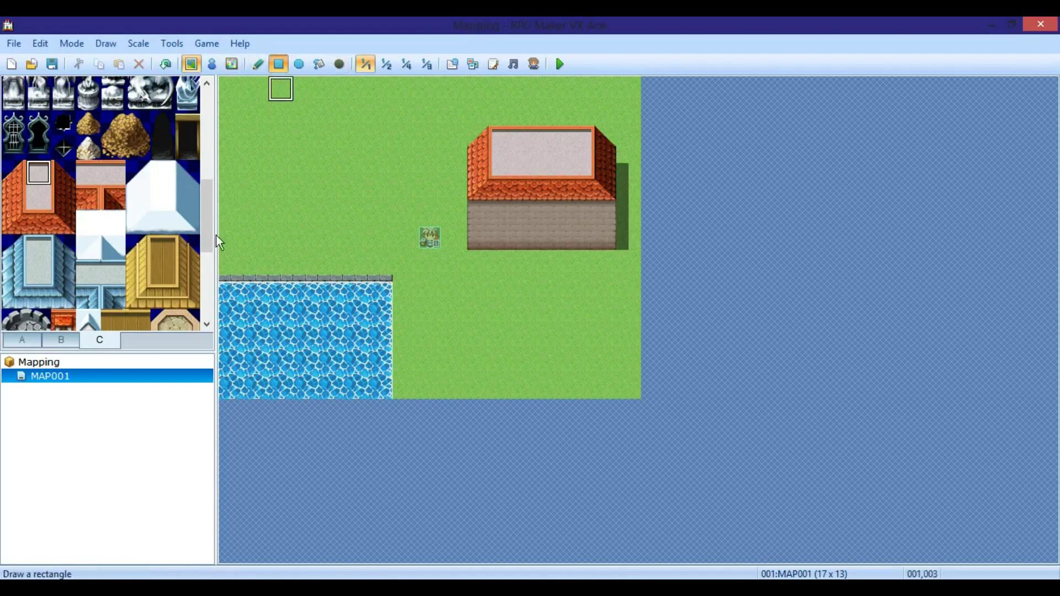
Place a single black doorway tile in the lower row of the house's front wall, right of its middle
click(57, 343)
drag(210, 255, 199, 128)
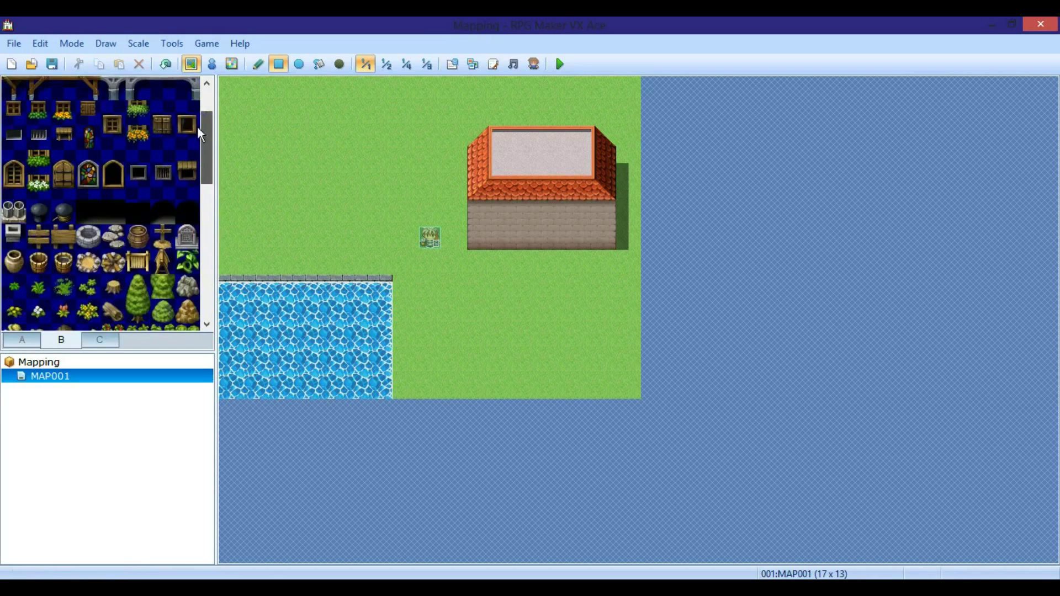
click(137, 211)
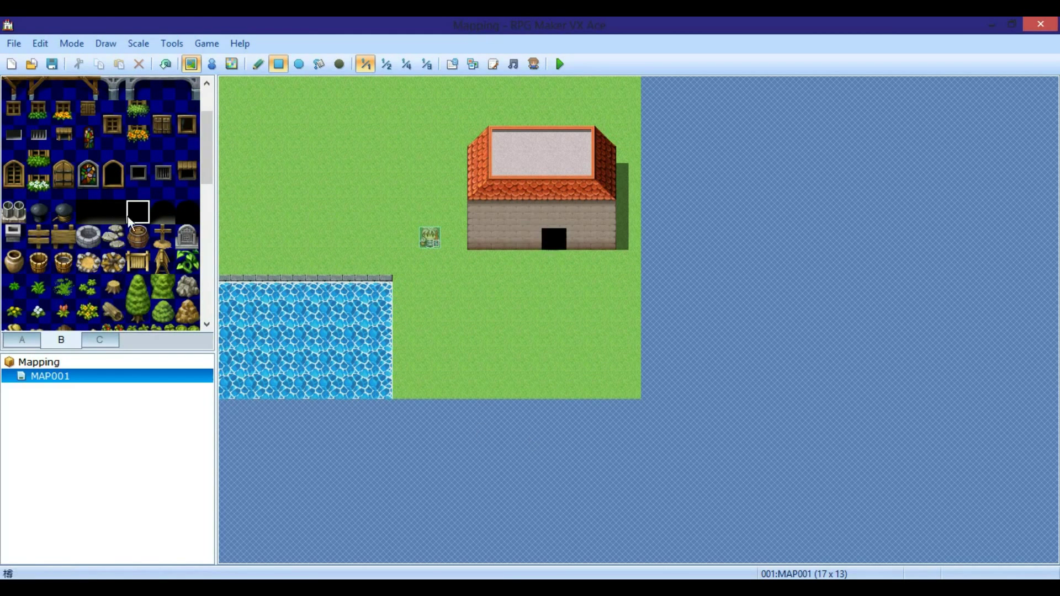
click(22, 339)
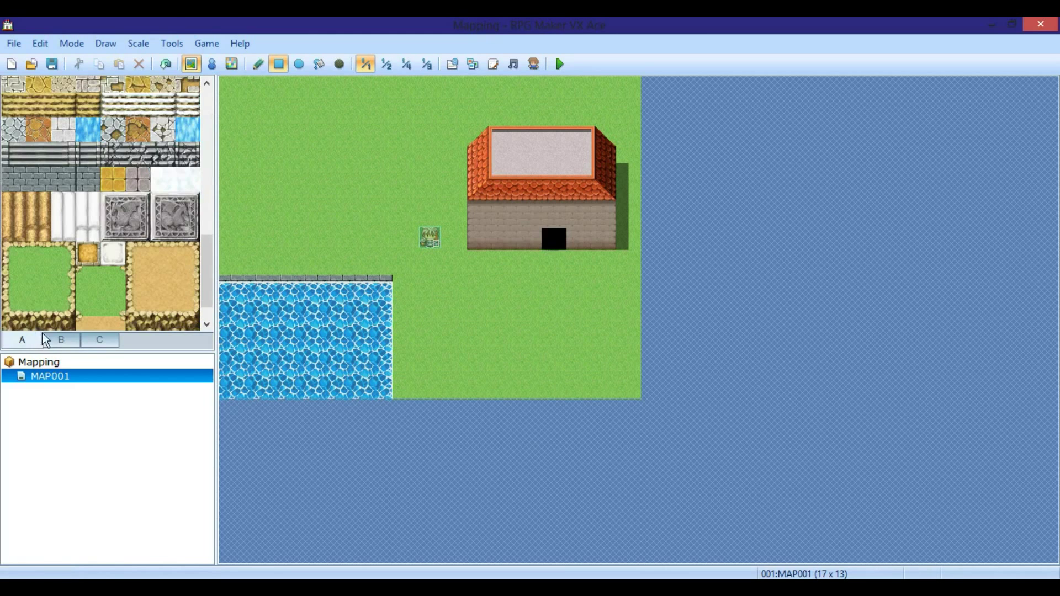
drag(214, 262, 210, 171)
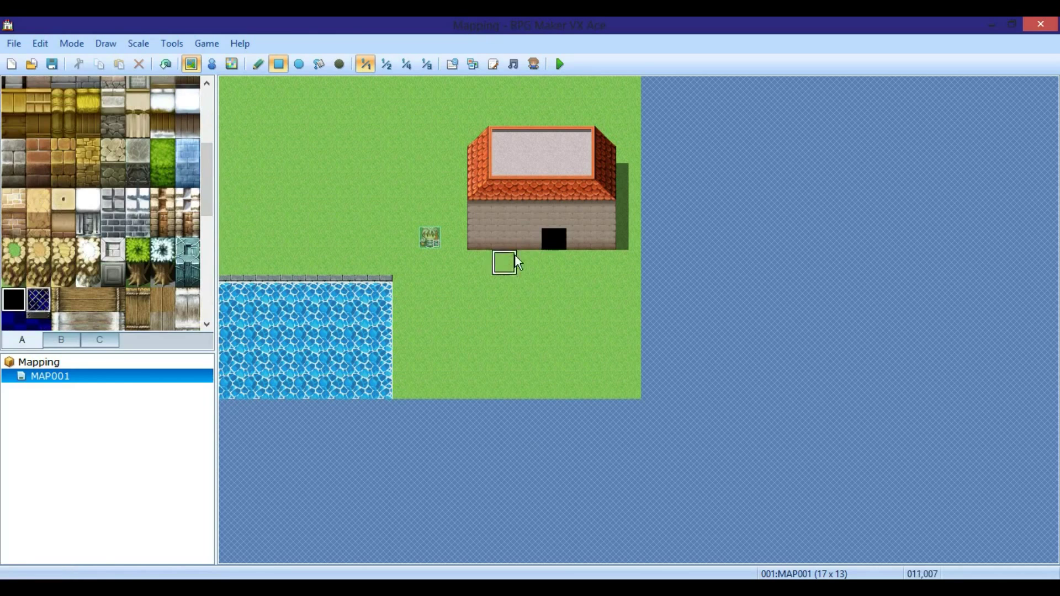
click(551, 237)
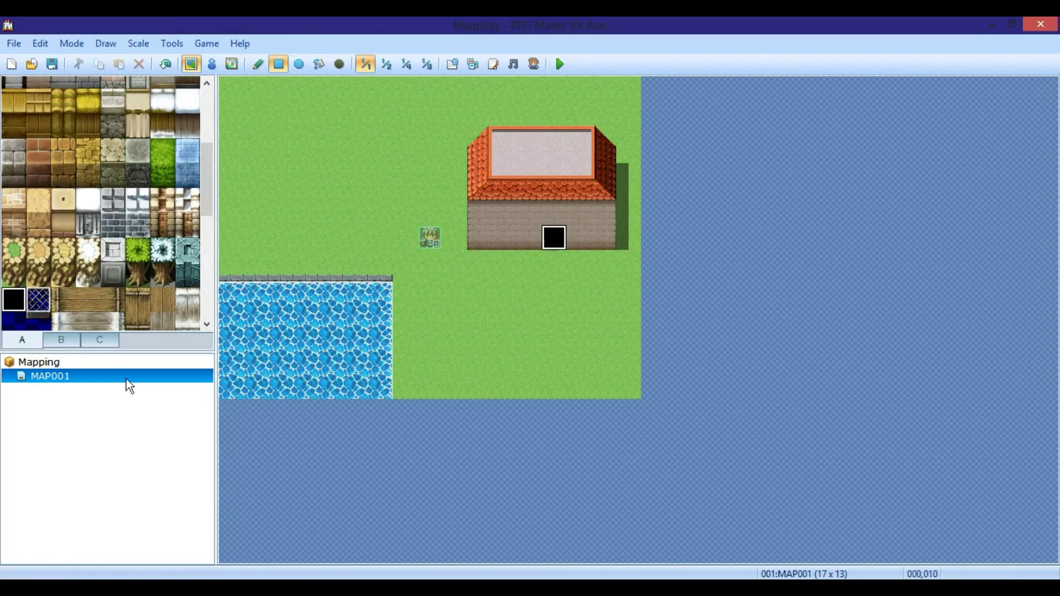
click(213, 65)
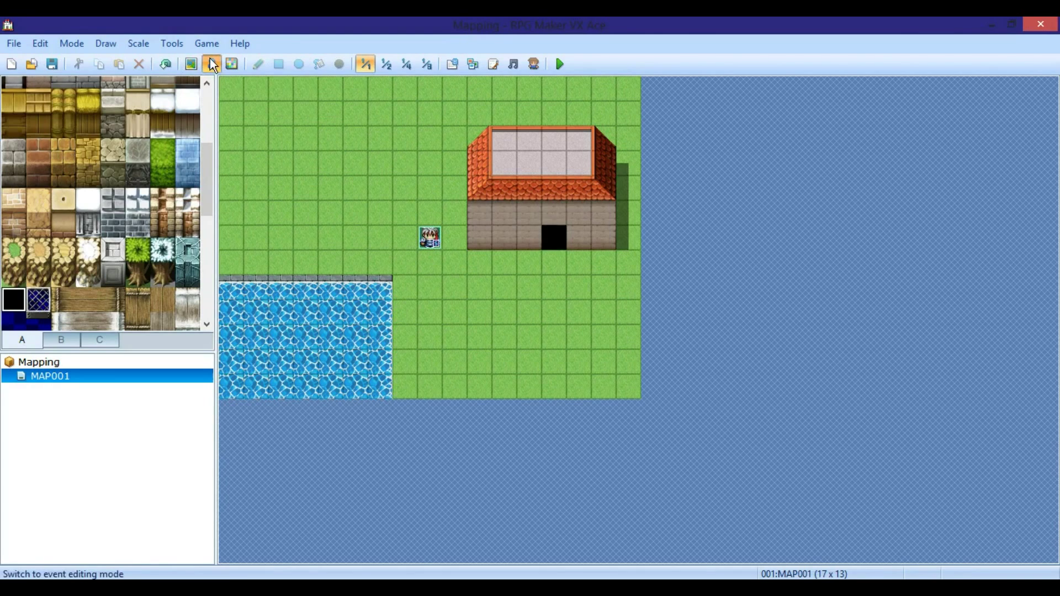
right_click(550, 243)
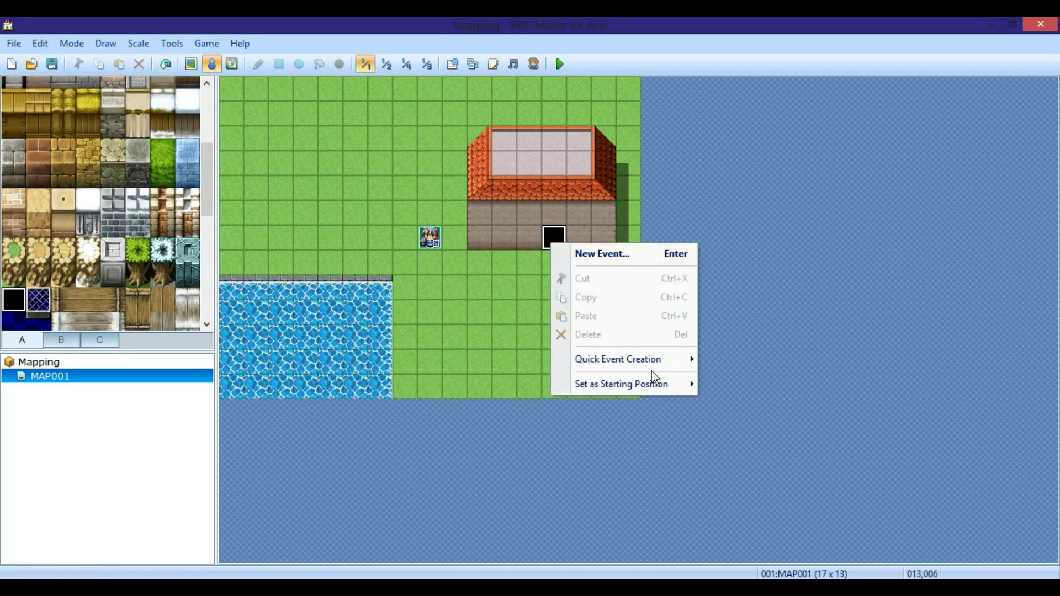
mouse_move(648, 359)
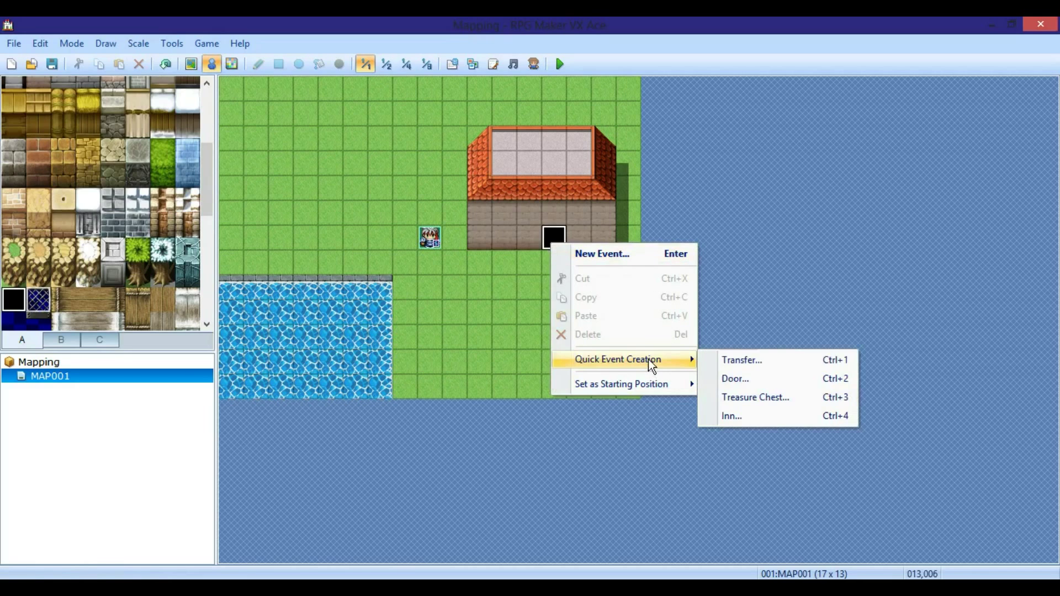
click(743, 379)
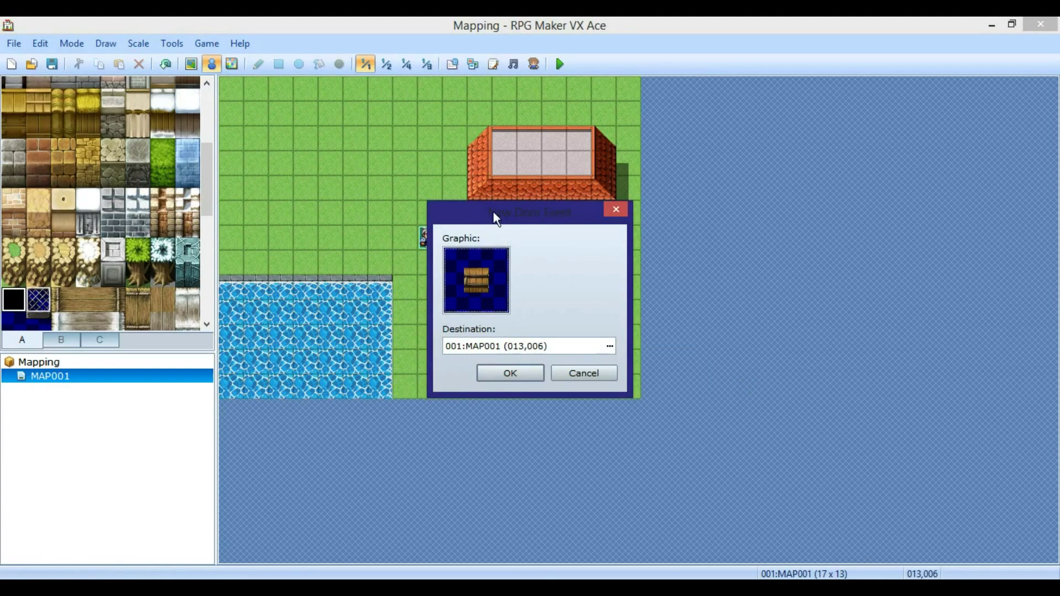
drag(492, 211, 375, 141)
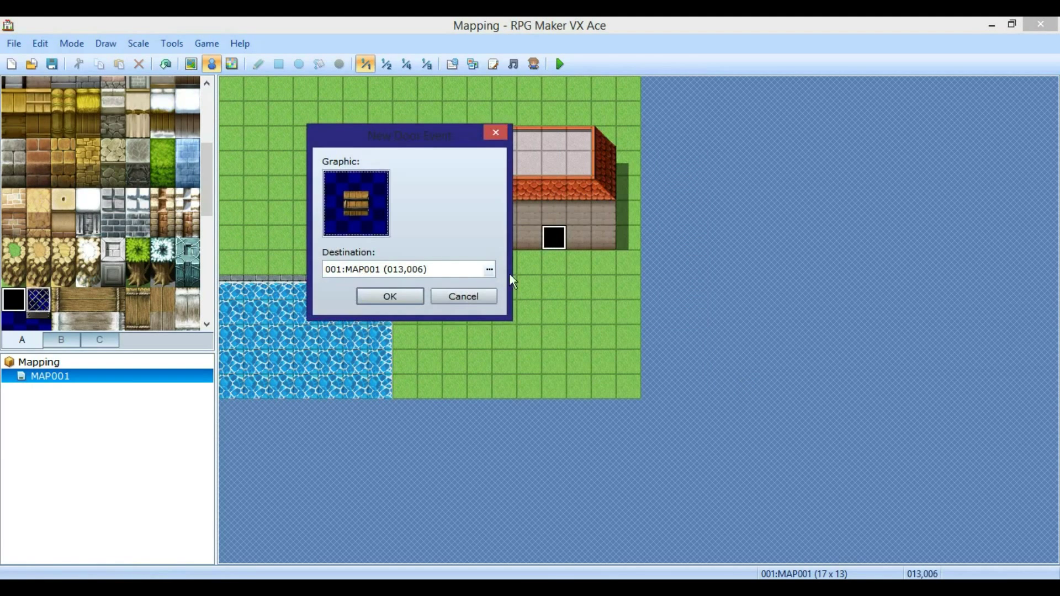
click(468, 298)
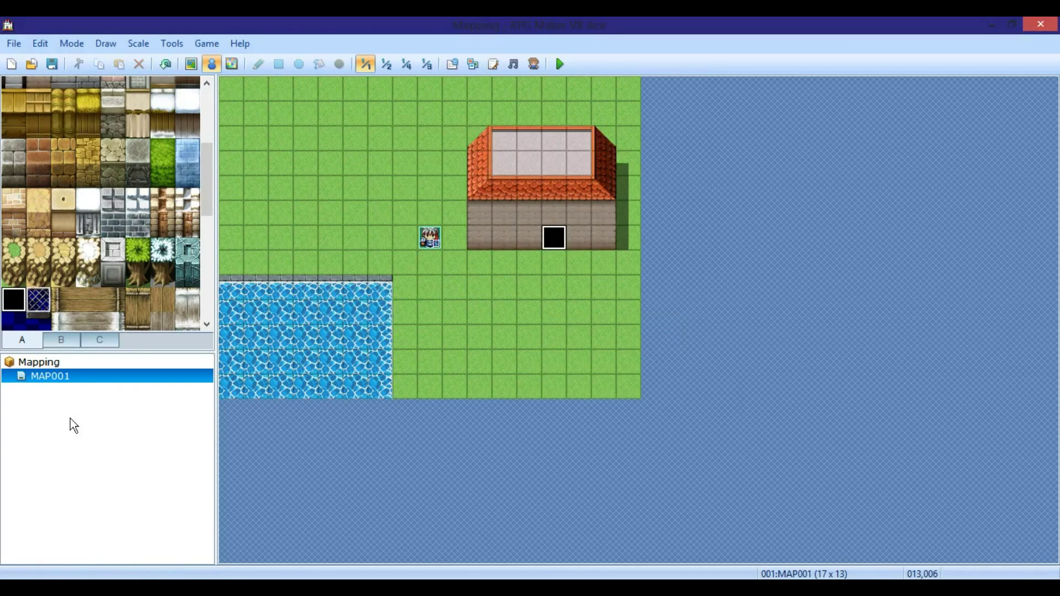
Add a new 17 x 13 map to the Mapping project using the 003:Interior tileset
right_click(56, 361)
click(94, 377)
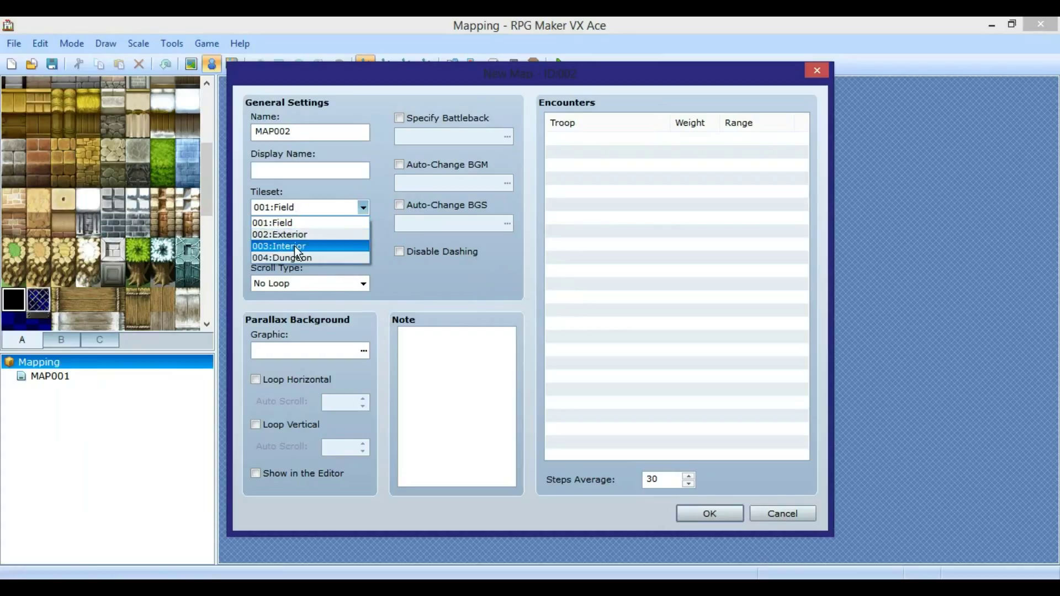
click(293, 246)
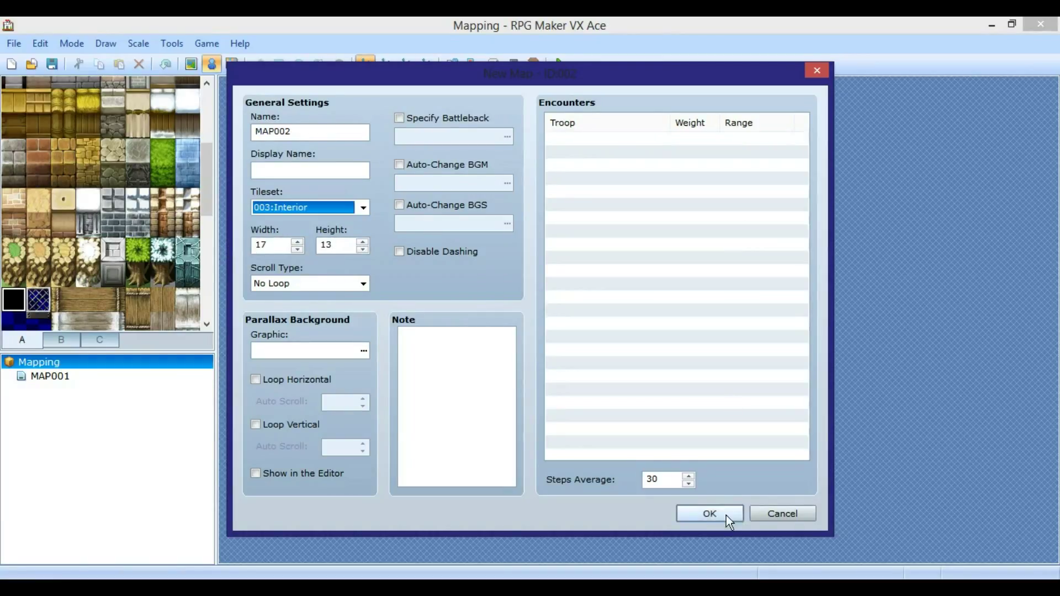
click(299, 249)
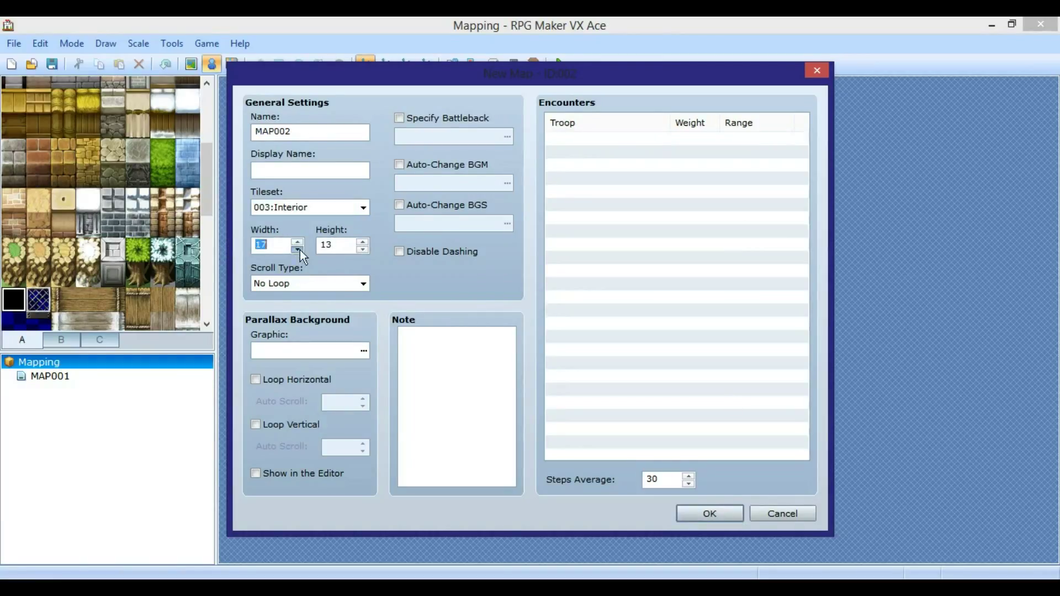
click(357, 249)
click(692, 513)
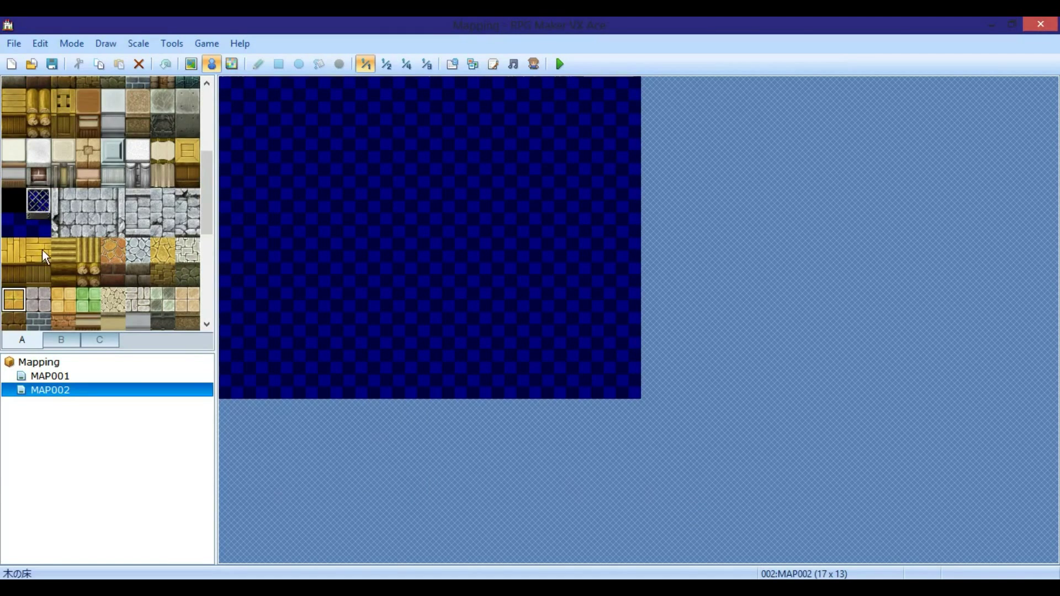
Fill the entire new map with the yellow wooden plank floor tile in map drawing mode, using rectangle drawing
drag(212, 216, 194, 109)
click(13, 138)
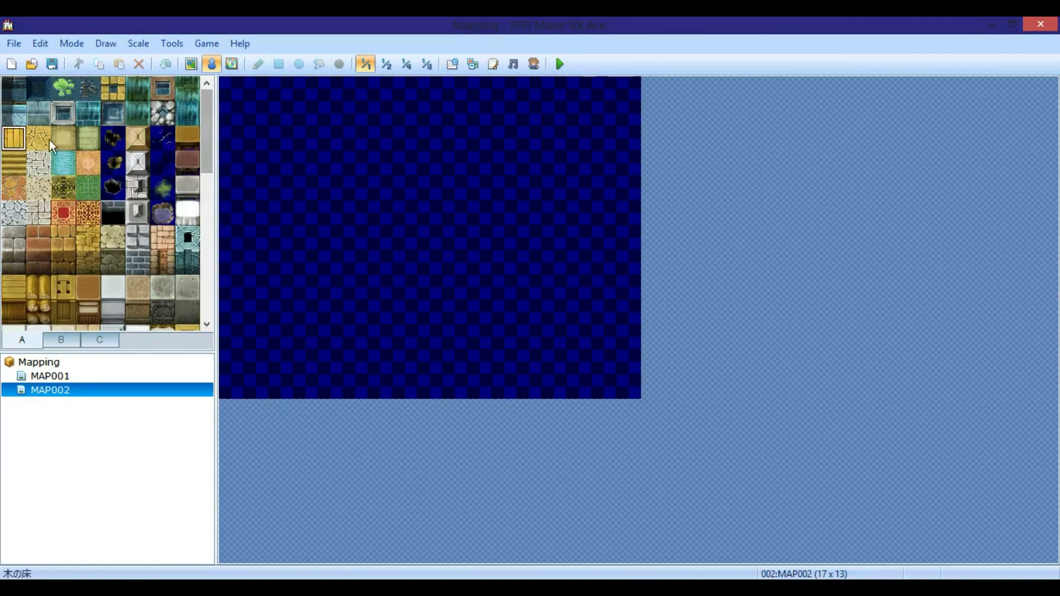
click(191, 64)
click(278, 64)
drag(224, 99, 709, 418)
Build a beige wall with a dark base across the map's upper two rows and frame all map edges with brown wall-top tiles
click(85, 307)
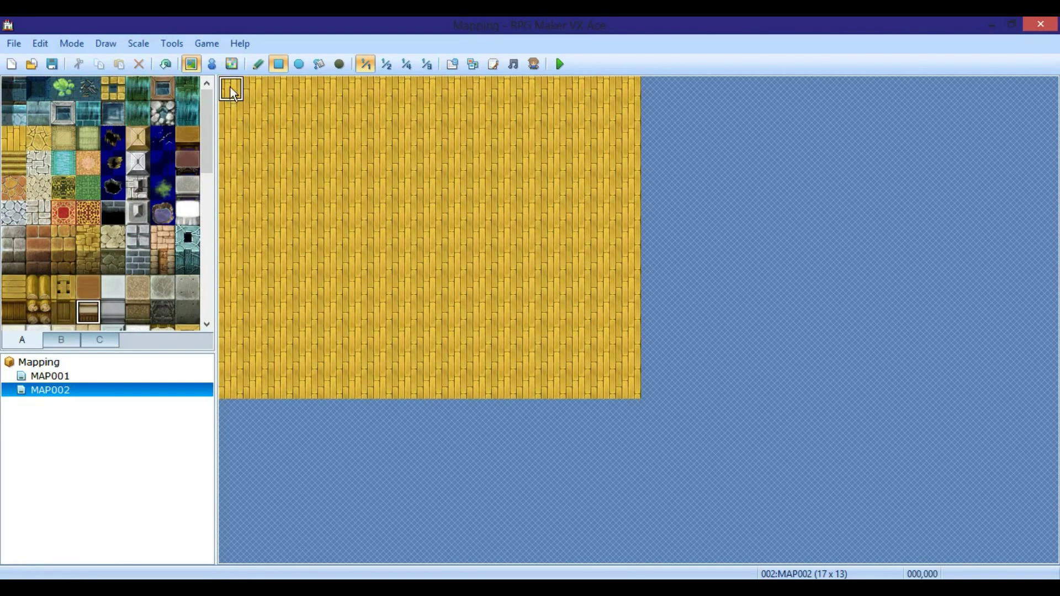
drag(230, 89, 633, 117)
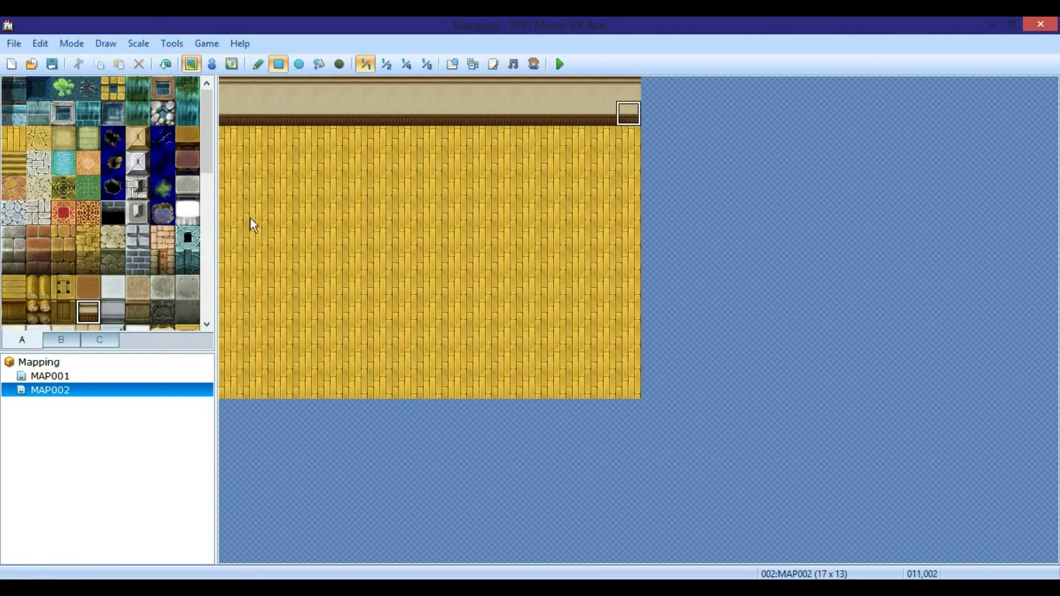
click(90, 287)
mouse_move(230, 88)
mouse_down()
mouse_move(234, 236)
mouse_move(221, 391)
mouse_move(294, 381)
mouse_move(631, 385)
mouse_move(597, 207)
mouse_move(626, 83)
mouse_up()
Cut a one-tile wooden floor exit into the middle of the lower wall and draw a 5 x 4 brown table in the room
click(14, 138)
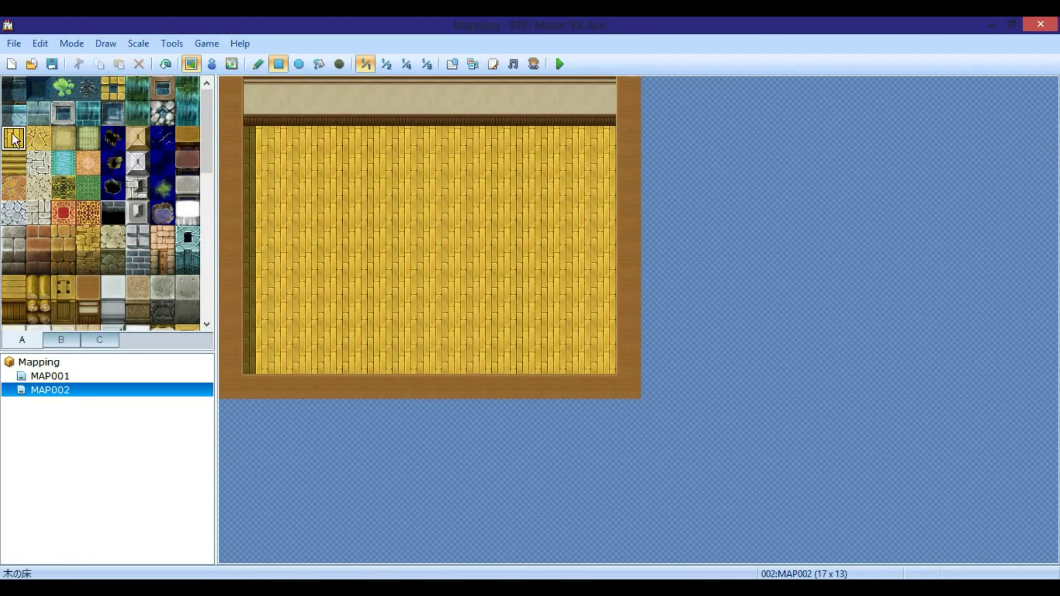
click(433, 390)
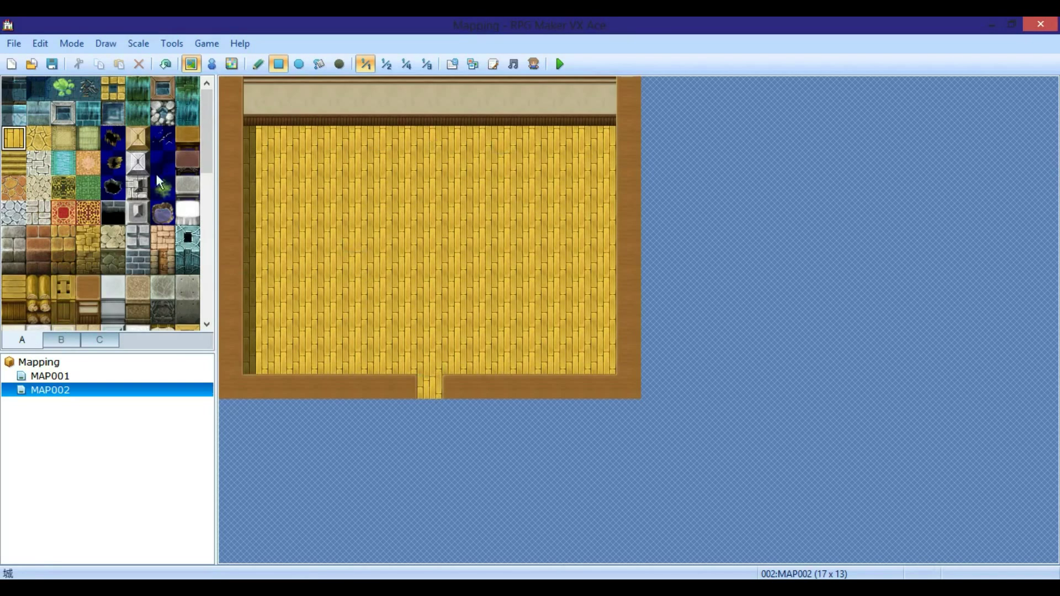
click(188, 138)
drag(381, 163, 481, 243)
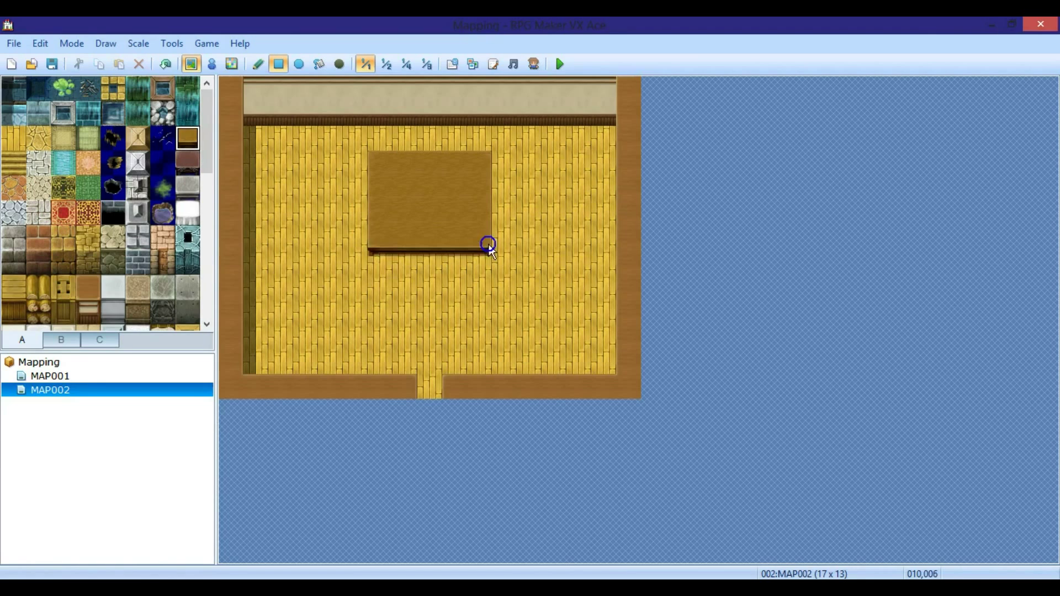
Browse the B and C interior tiles and place the blue teddy bear in the middle of the table's front row
click(63, 339)
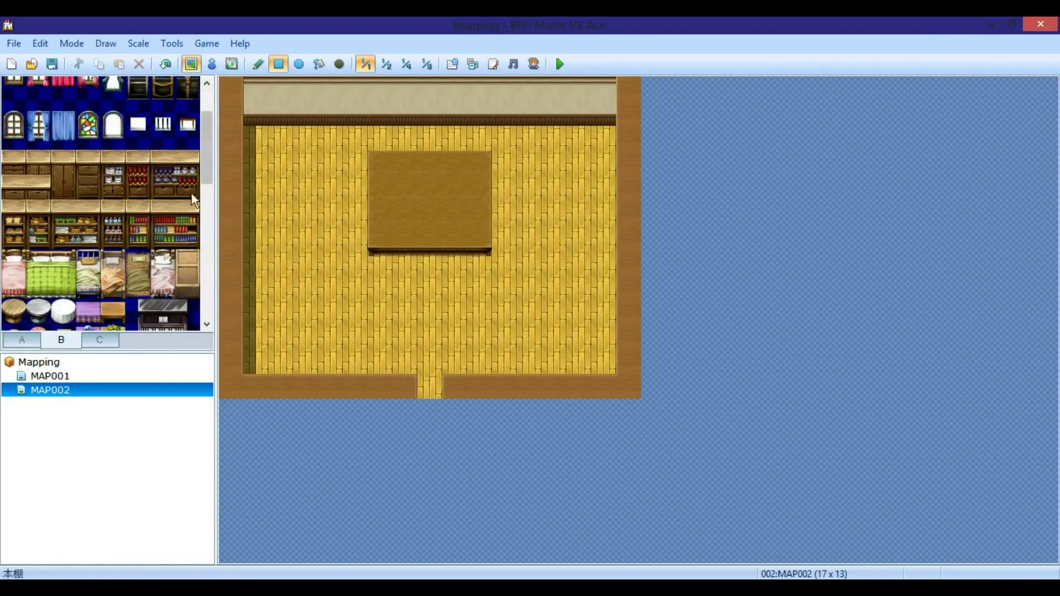
scroll(192, 187, up, 3)
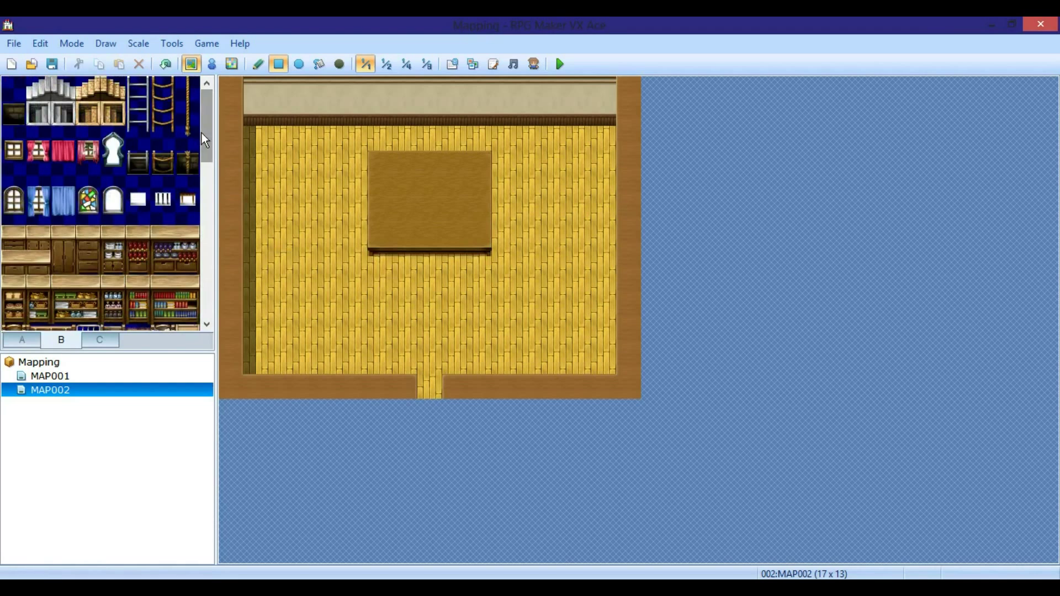
drag(205, 140, 209, 290)
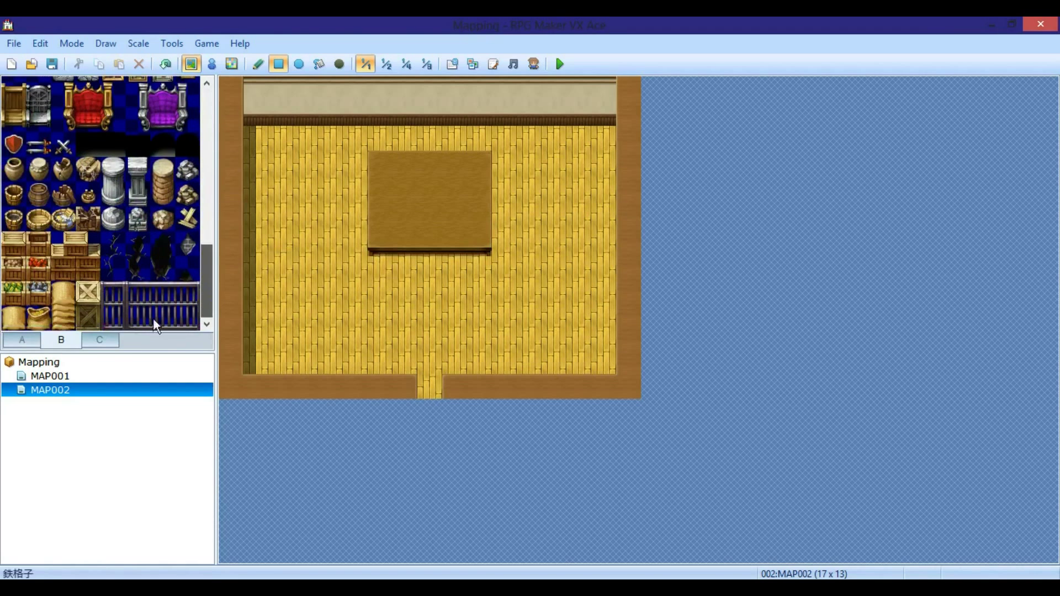
click(102, 339)
click(64, 123)
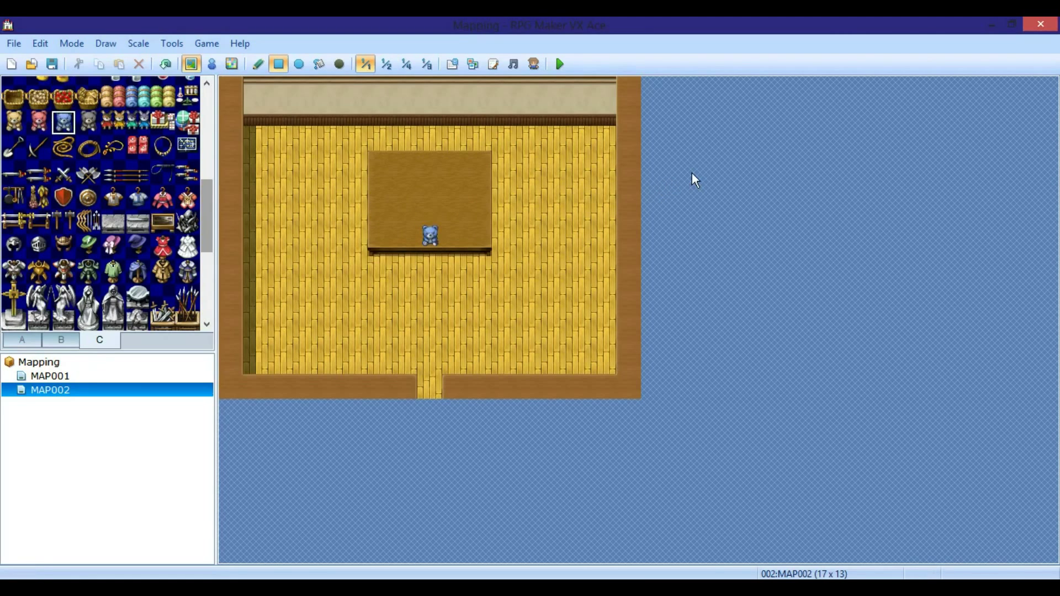
Create a quick Door event on the house doorway in MAP001 with MAP002 (008,011), just inside the exit, as its destination
click(49, 377)
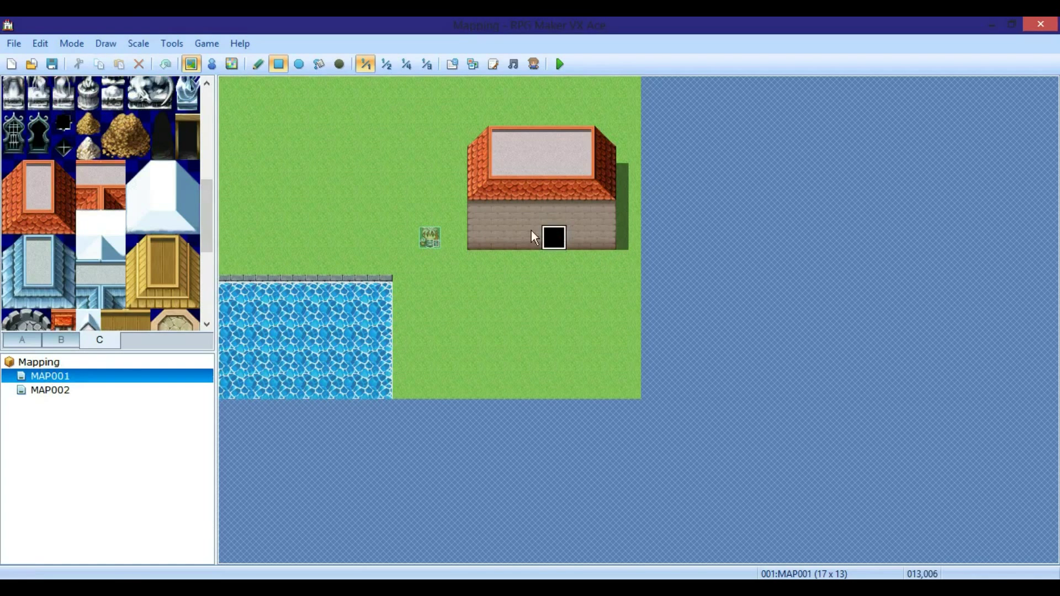
click(211, 64)
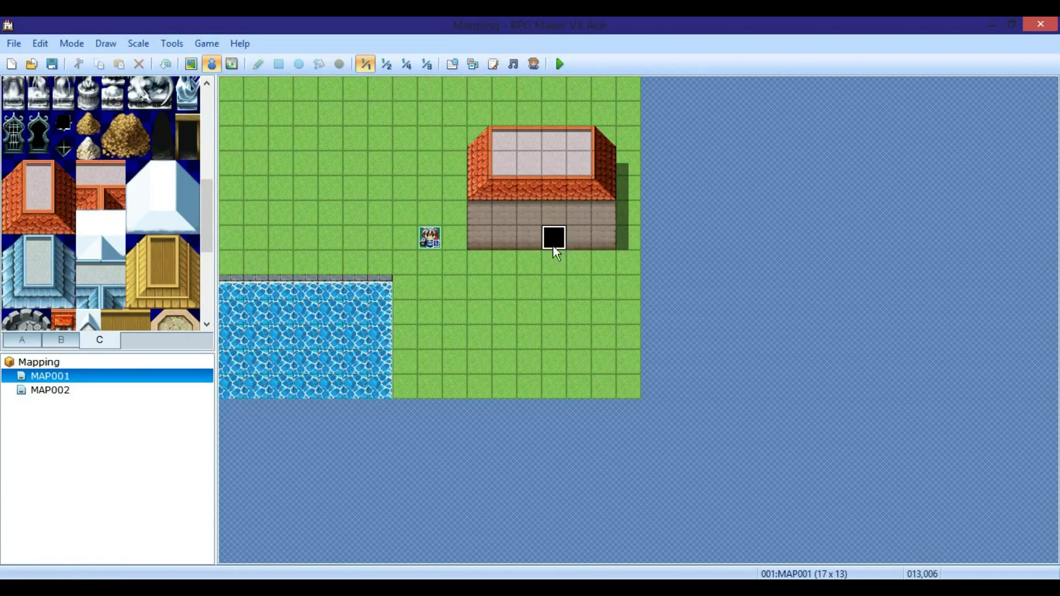
right_click(554, 248)
mouse_move(613, 361)
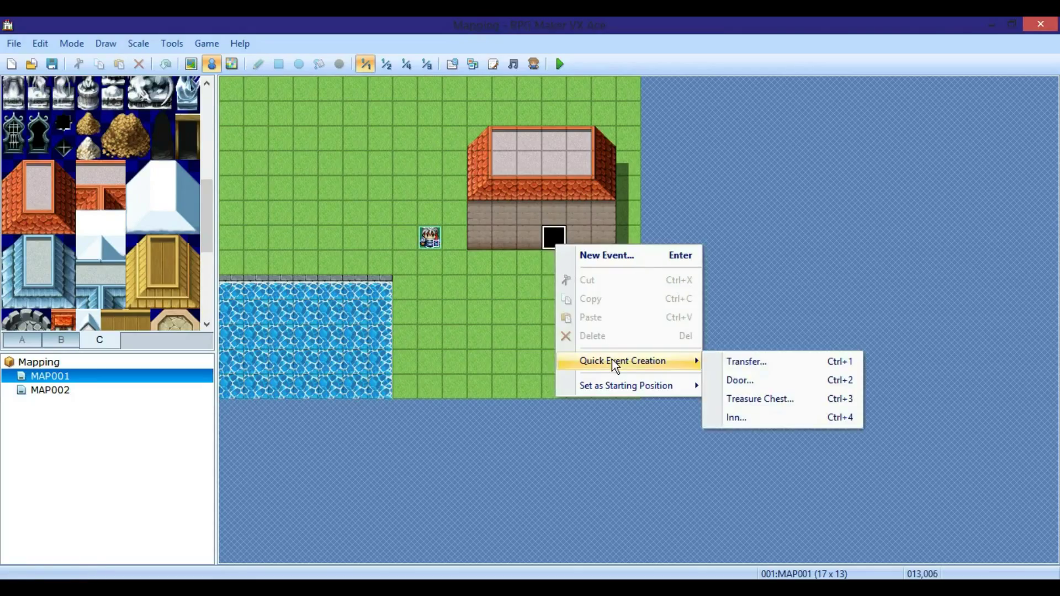
click(743, 382)
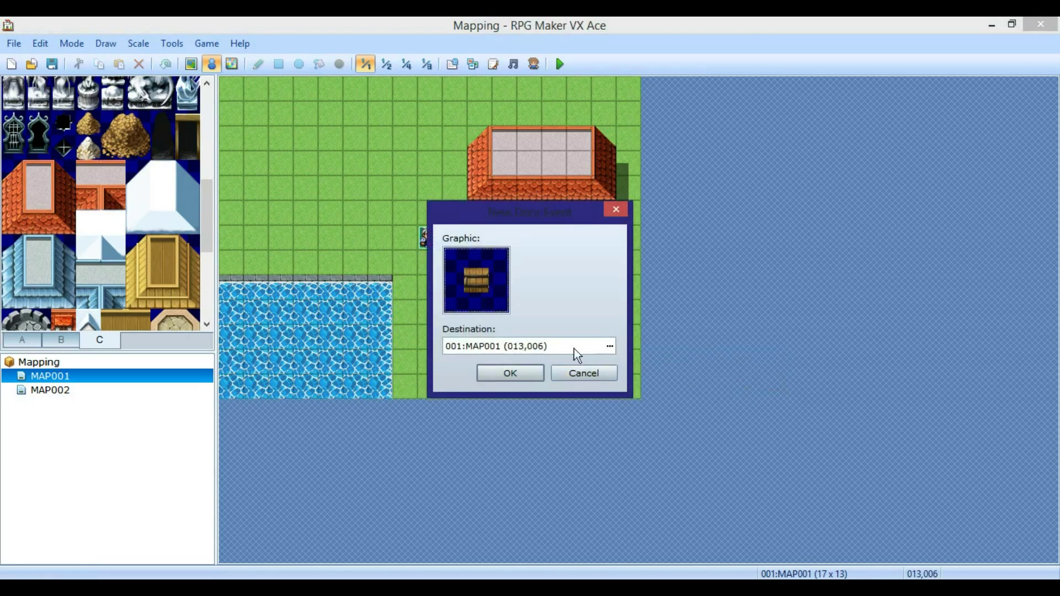
click(610, 346)
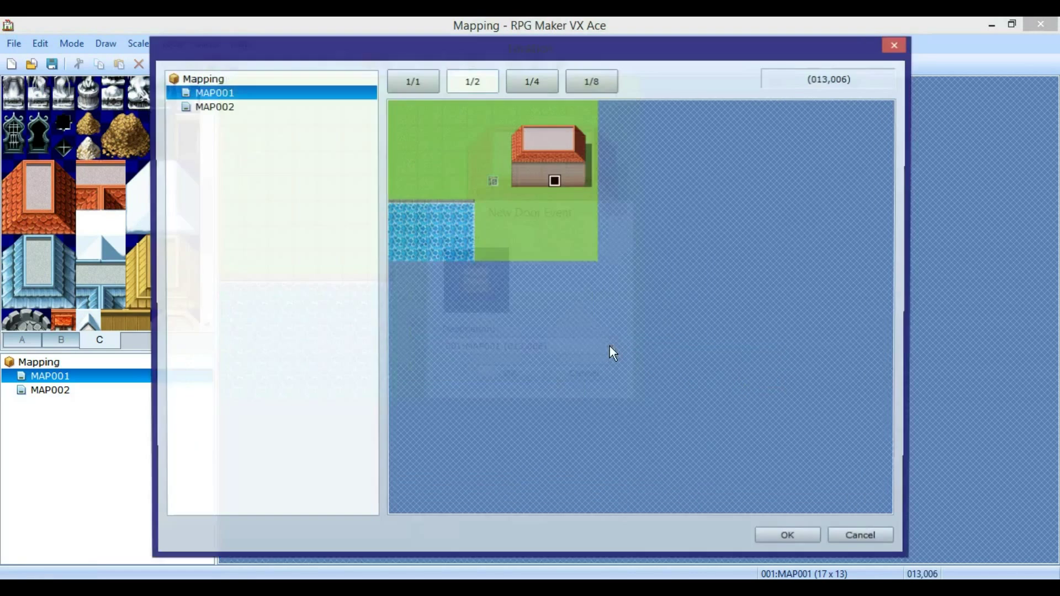
click(221, 108)
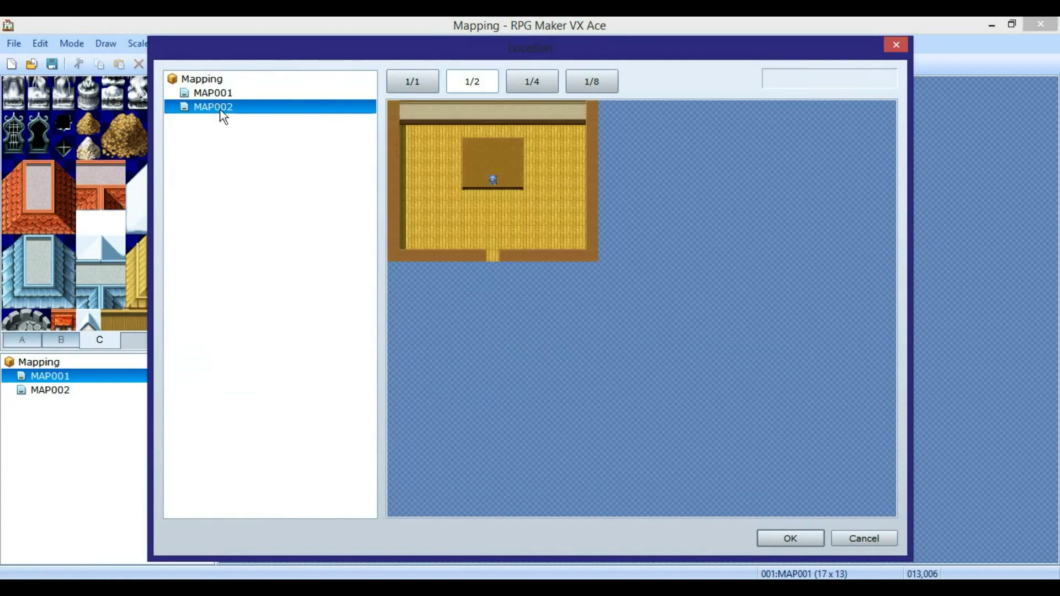
click(493, 244)
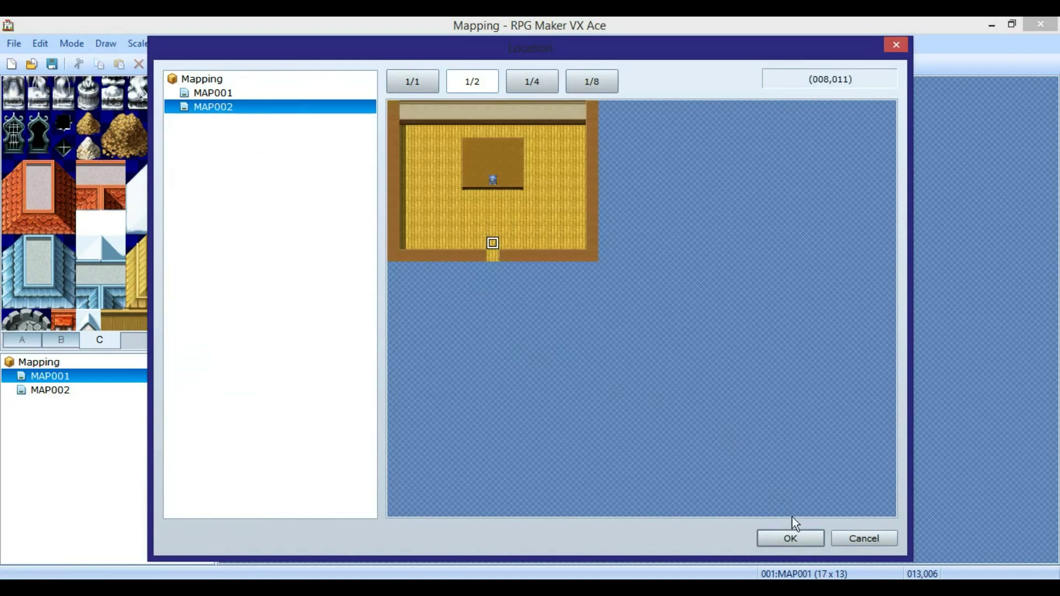
click(790, 538)
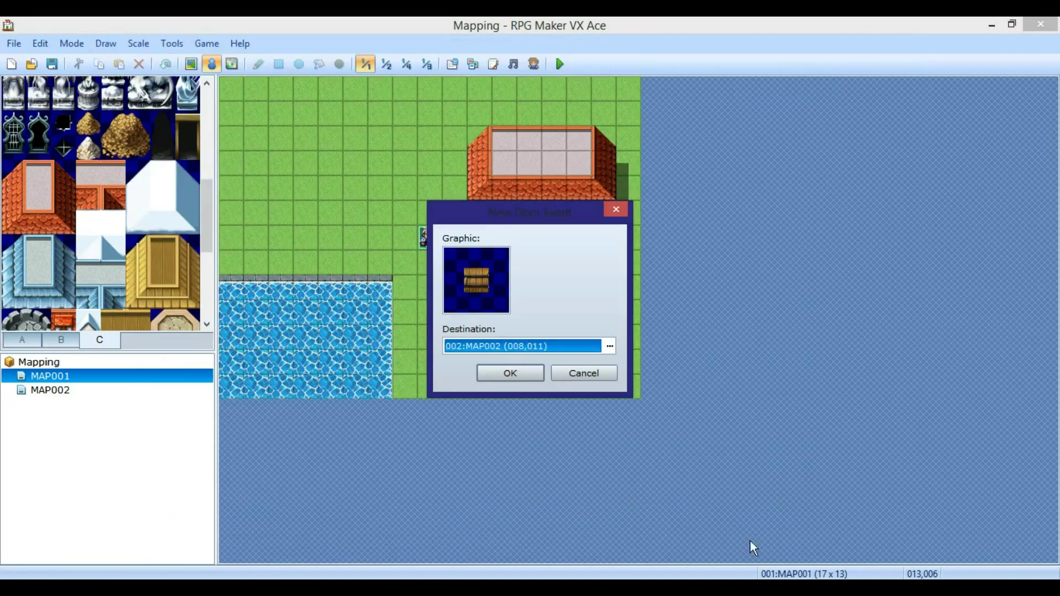
click(505, 374)
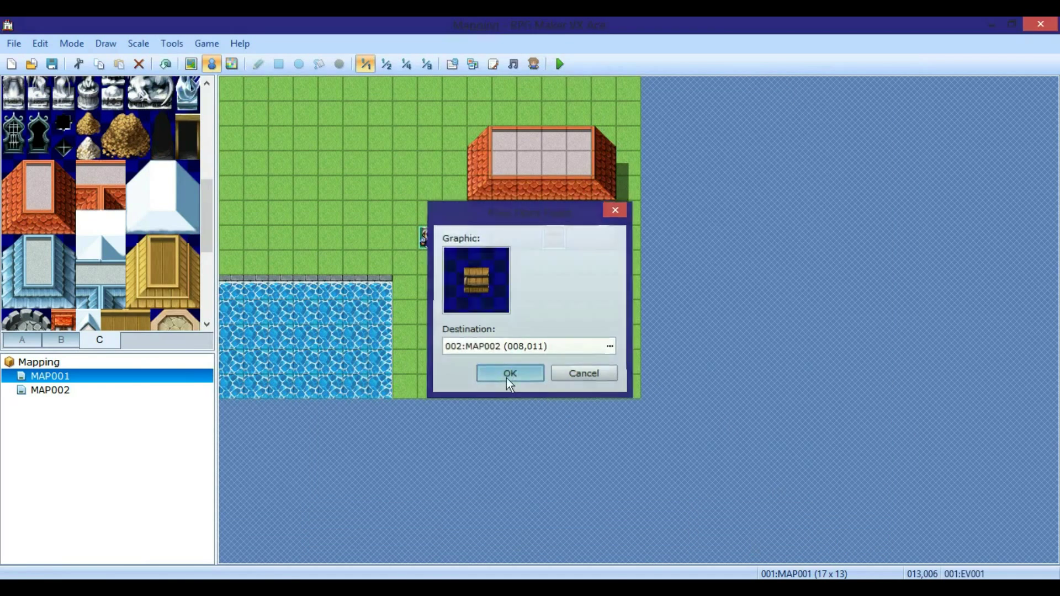
Create a quick Transfer event on MAP002's lower exit tile leading to MAP001 (013,007), just below the house door, with direction Retain
click(22, 390)
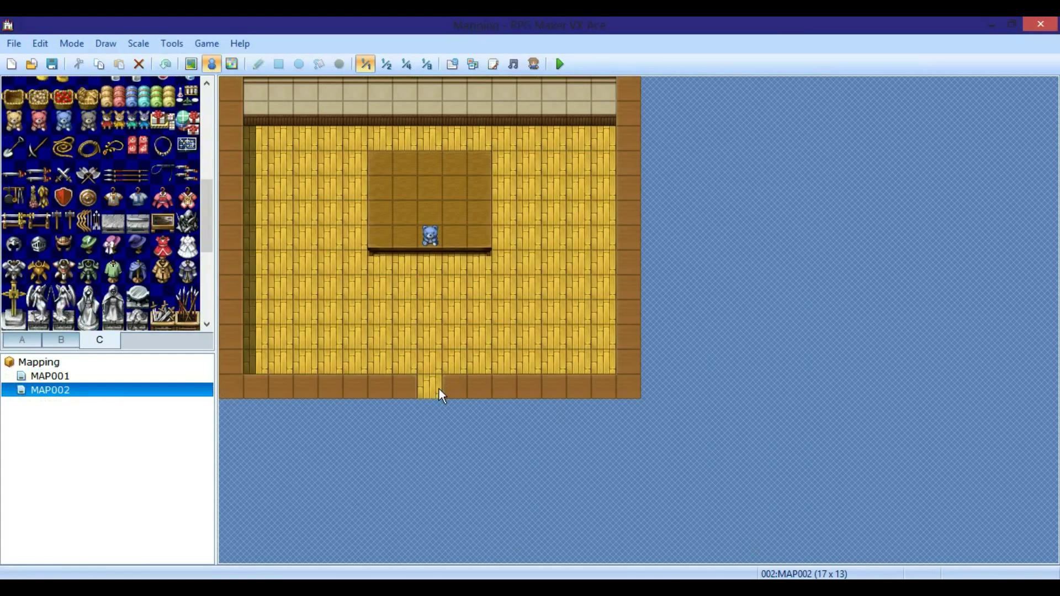
double_click(441, 395)
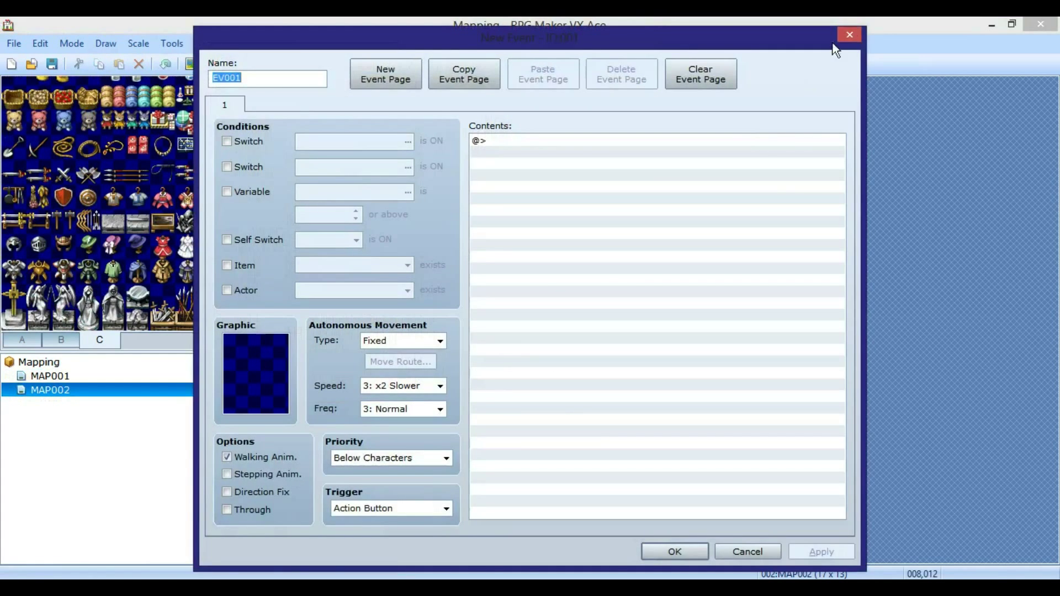
click(844, 37)
right_click(425, 388)
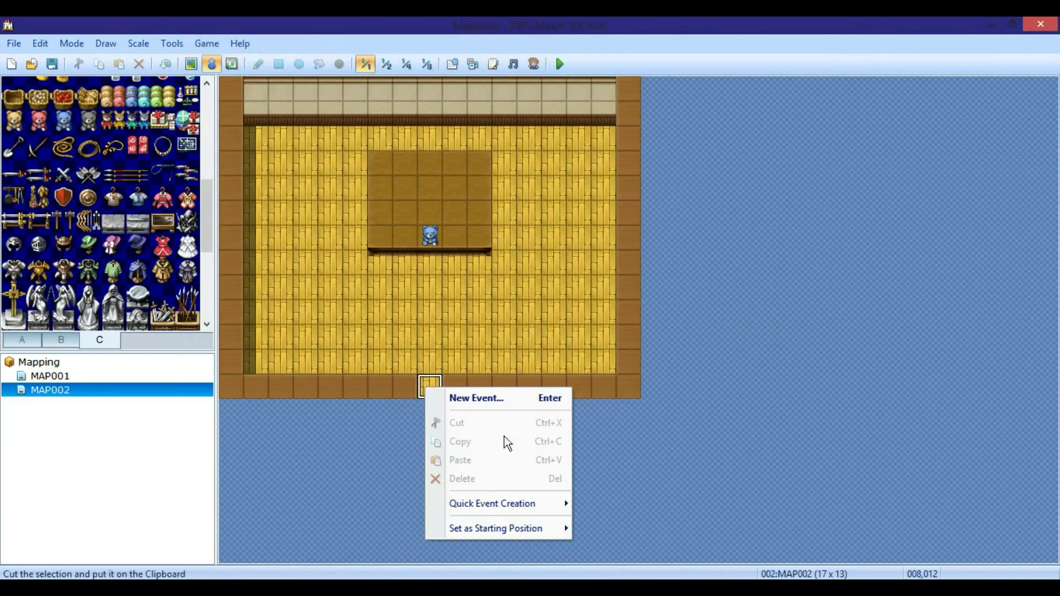
mouse_move(503, 505)
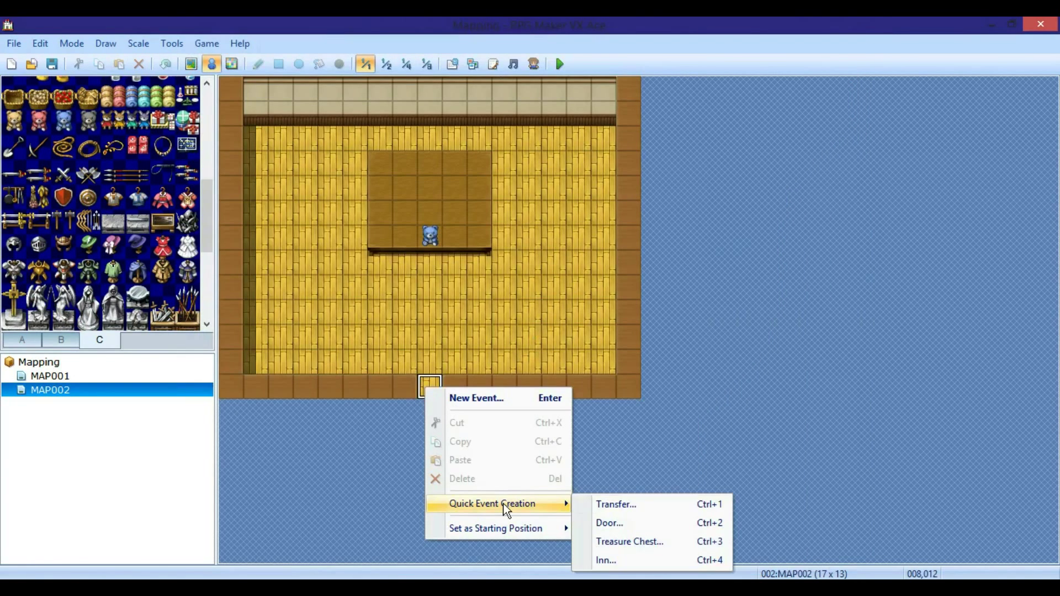
click(631, 503)
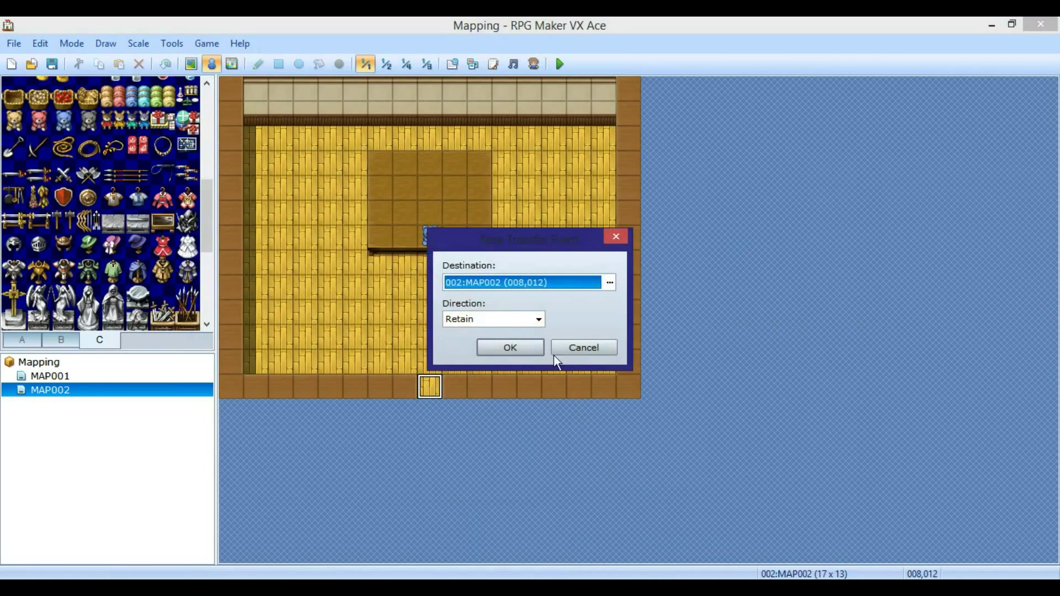
click(609, 283)
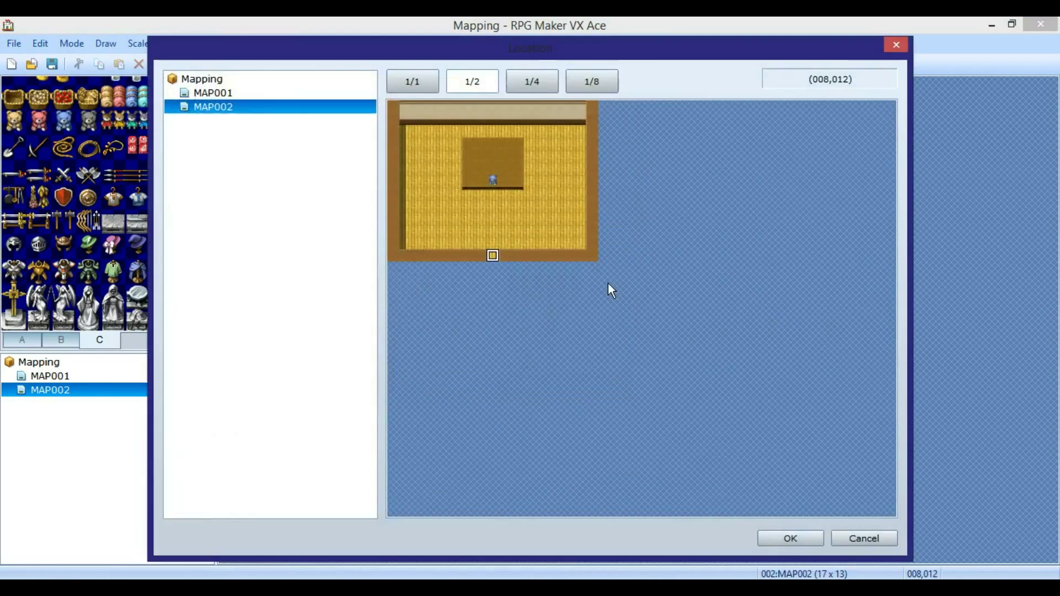
click(221, 92)
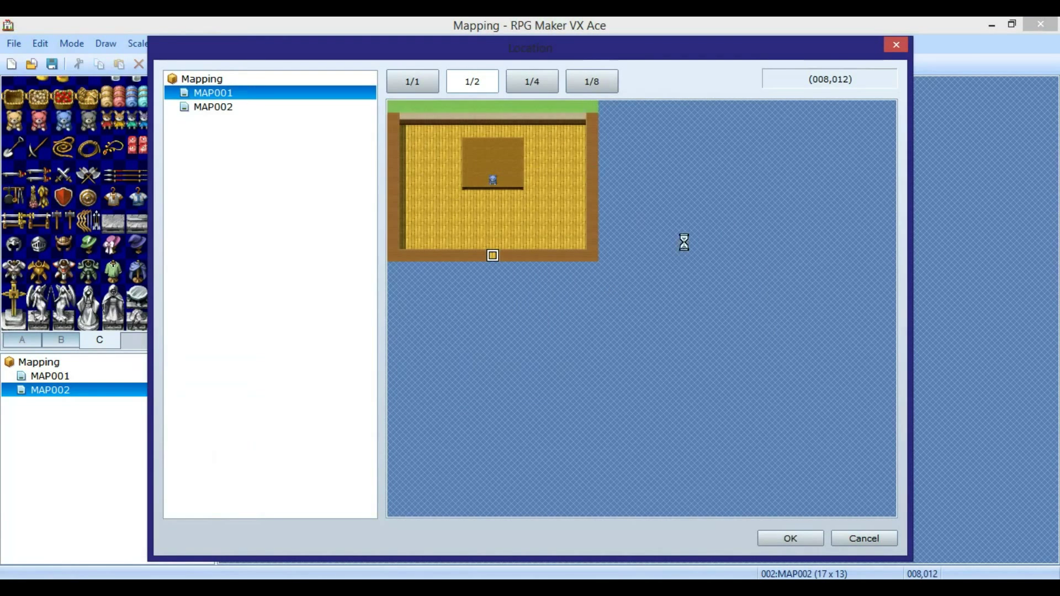
click(553, 193)
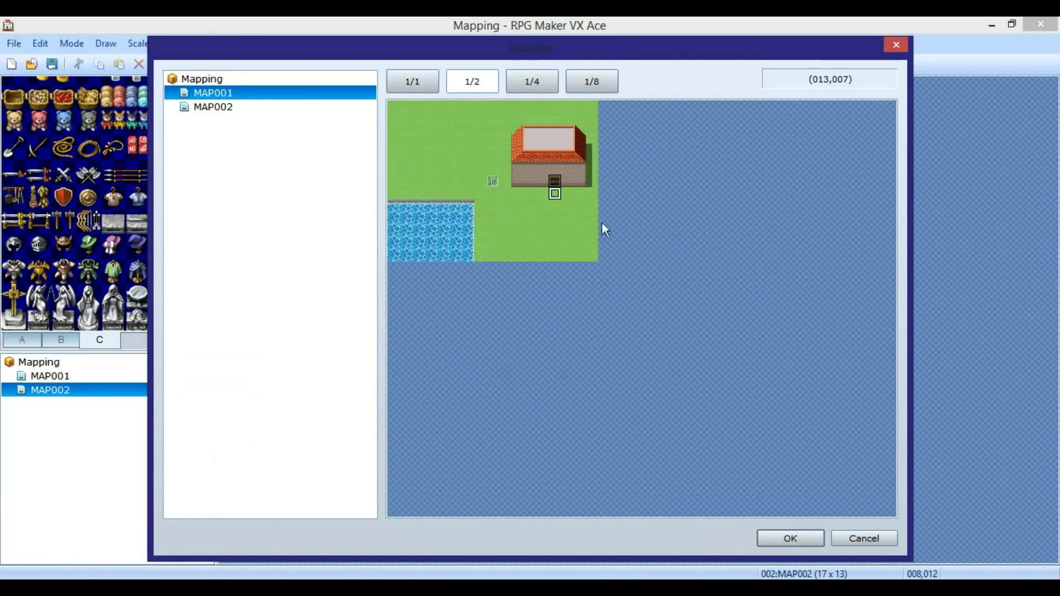
click(790, 538)
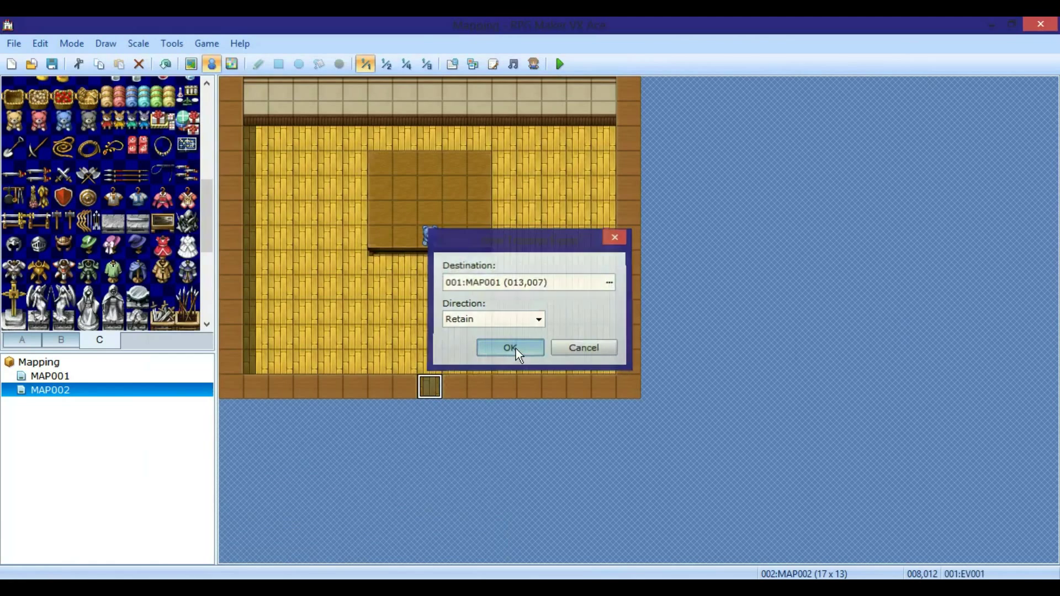
click(515, 349)
Save the project and start a playtest, walking the character around below the house and up to the pond's edge
click(558, 64)
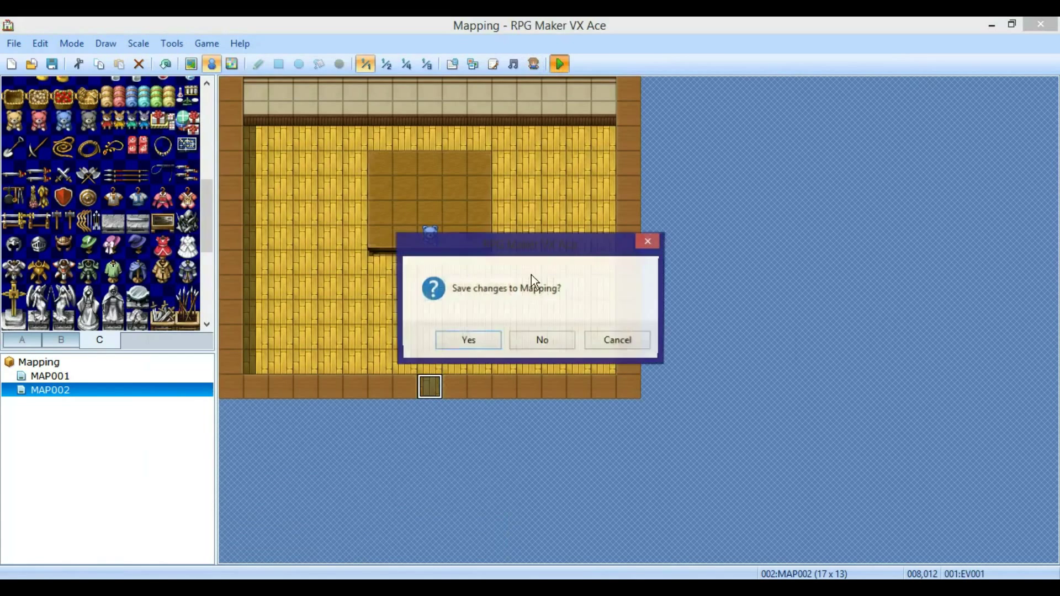
click(468, 341)
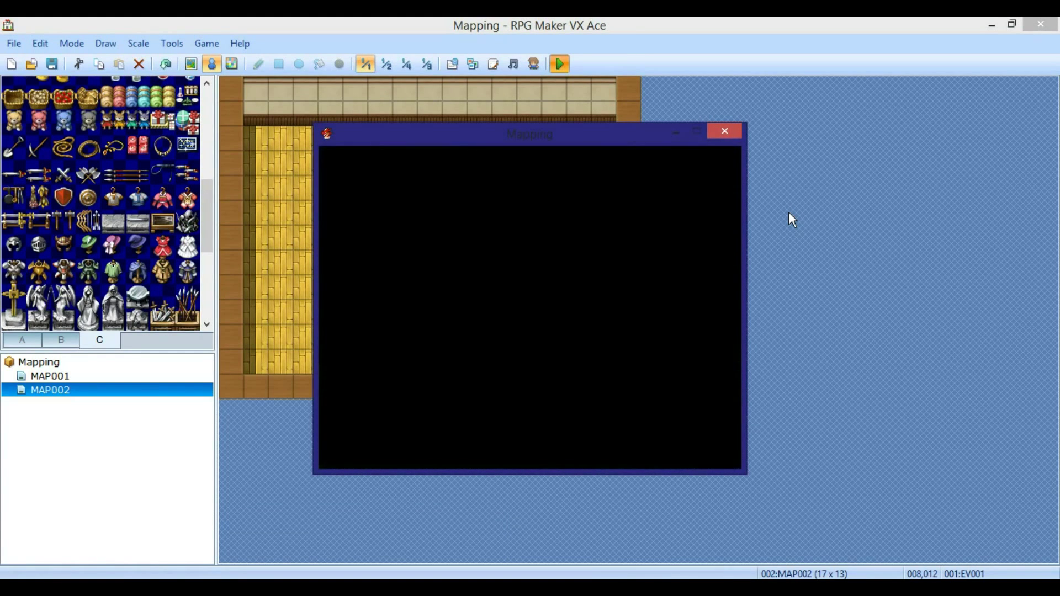
key(Down)
key(Down)
key(Right)
key(Right)
key(Right)
key(Right)
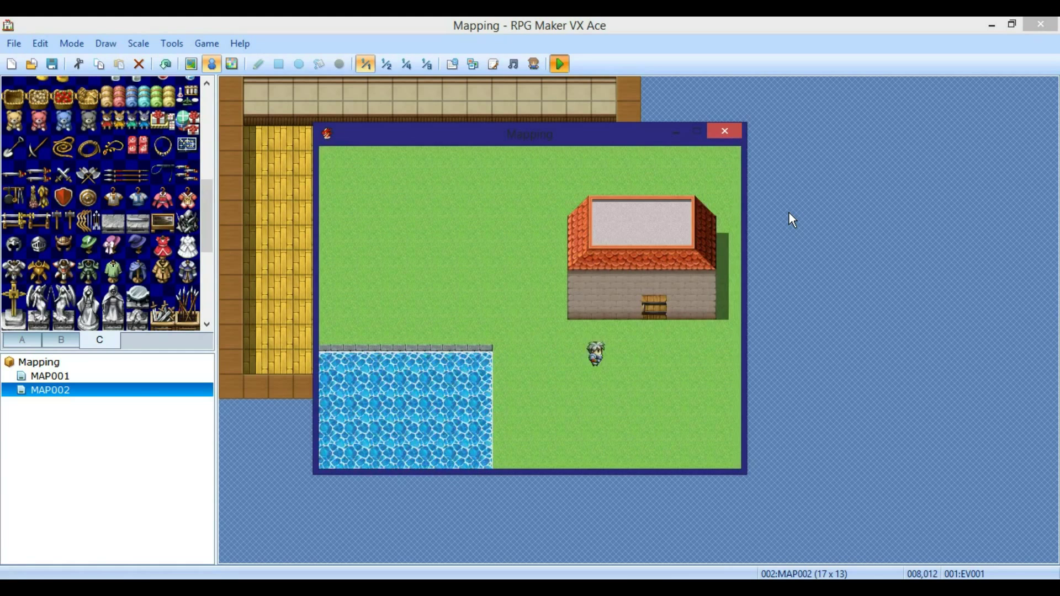
key(Left)
key(Left)
key(Left)
key(Left)
key(Down)
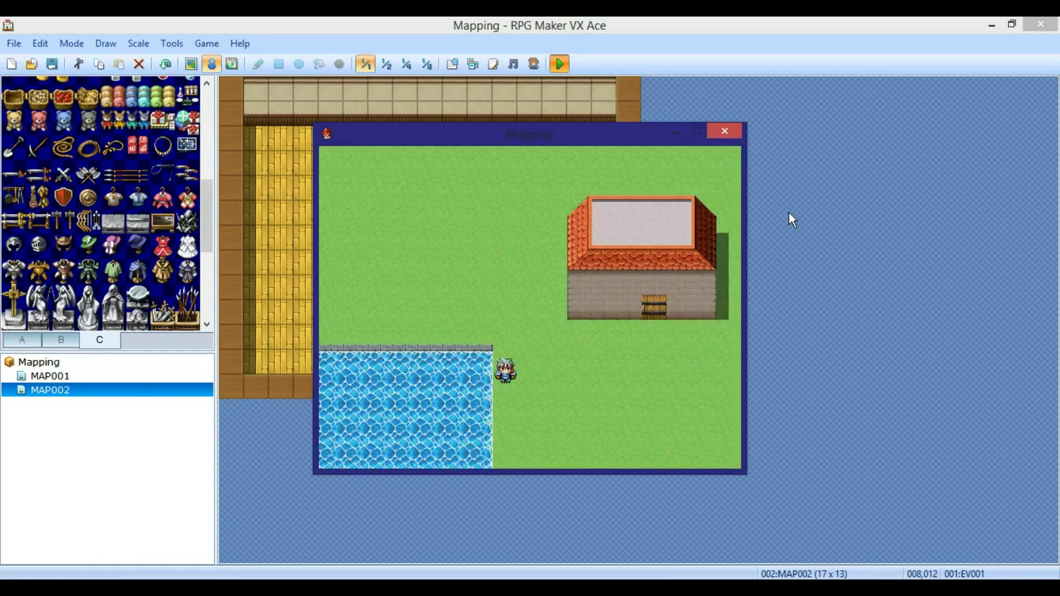
Walk the character from the pond to the house and enter through its door to test the Door event
key(Right)
key(Right)
key(Right)
key(Right)
key(Right)
key(Right)
key(Right)
key(Right)
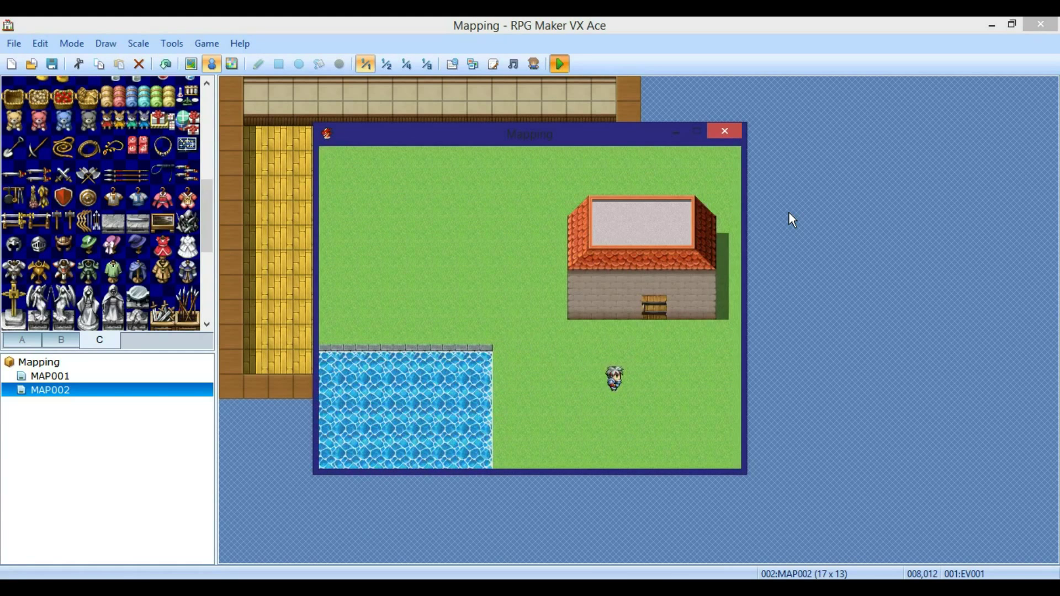
key(Left)
key(Up)
key(Up)
key(Right)
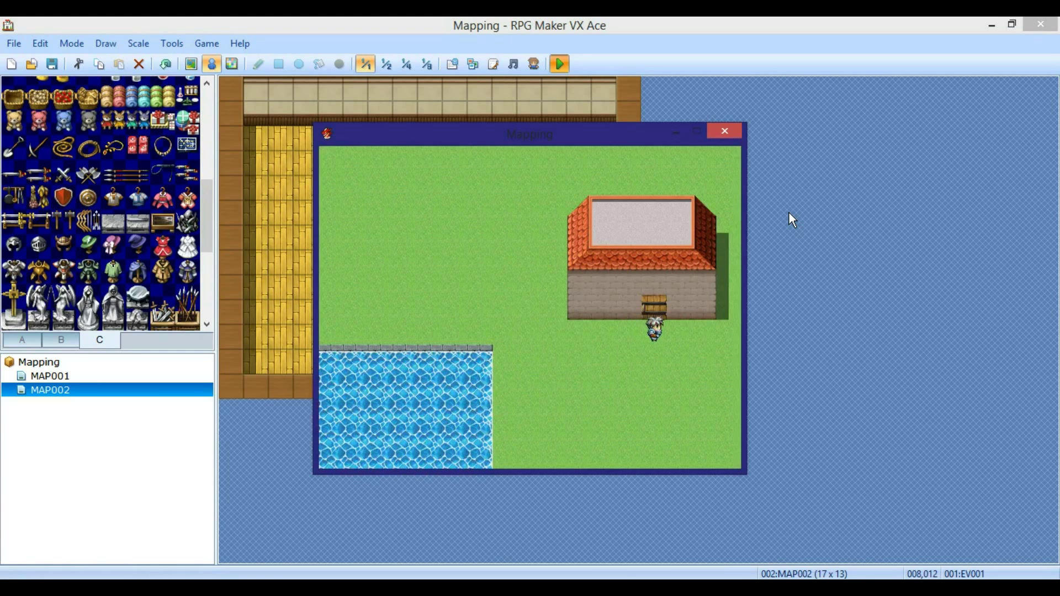
key(Down)
key(Up)
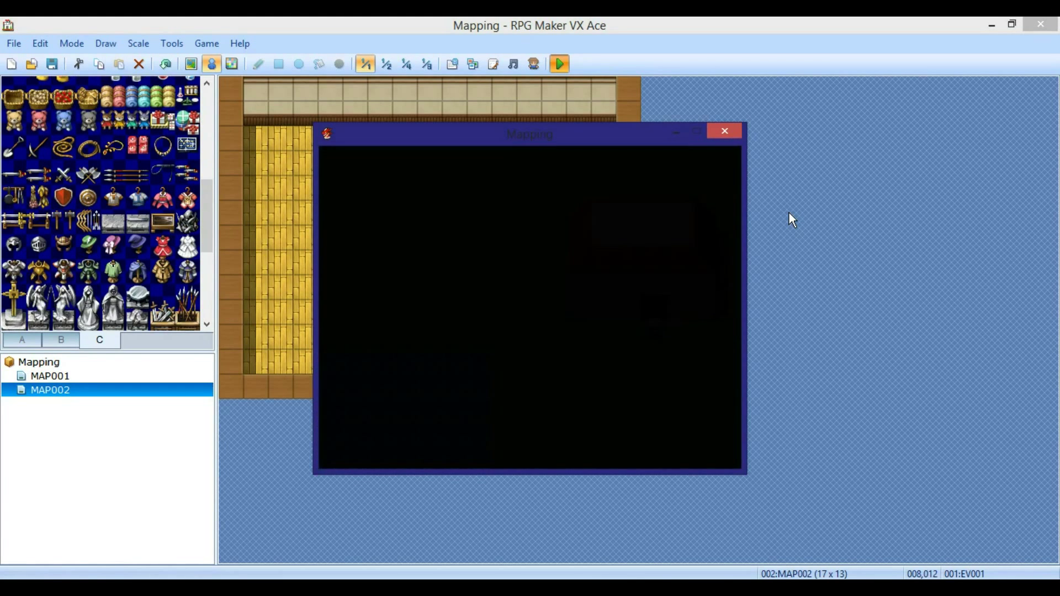
Walk up to the teddy bear table, then leave the room through the lower exit to test the Transfer event
key(Up)
key(Up)
key(Up)
key(Up)
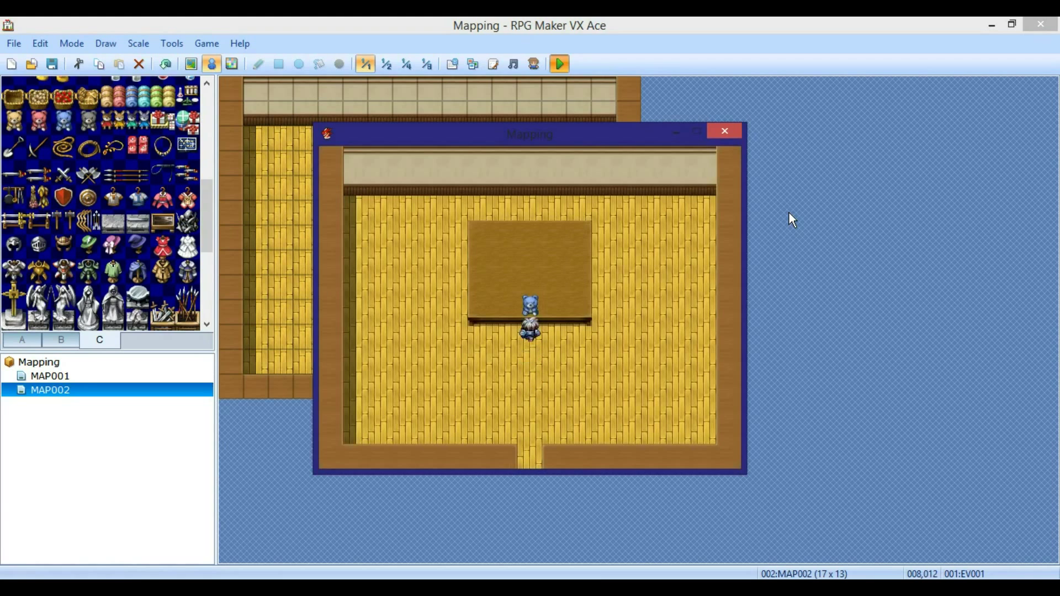
key(Left)
key(Left)
key(Down)
key(Down)
key(Down)
key(Right)
key(Right)
key(Right)
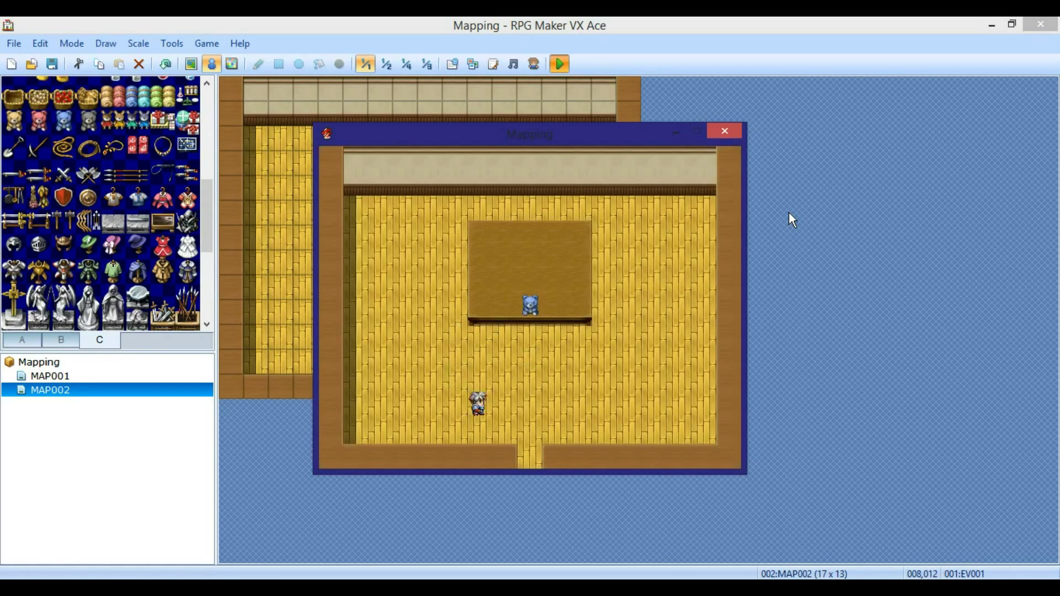
key(Down)
key(Down)
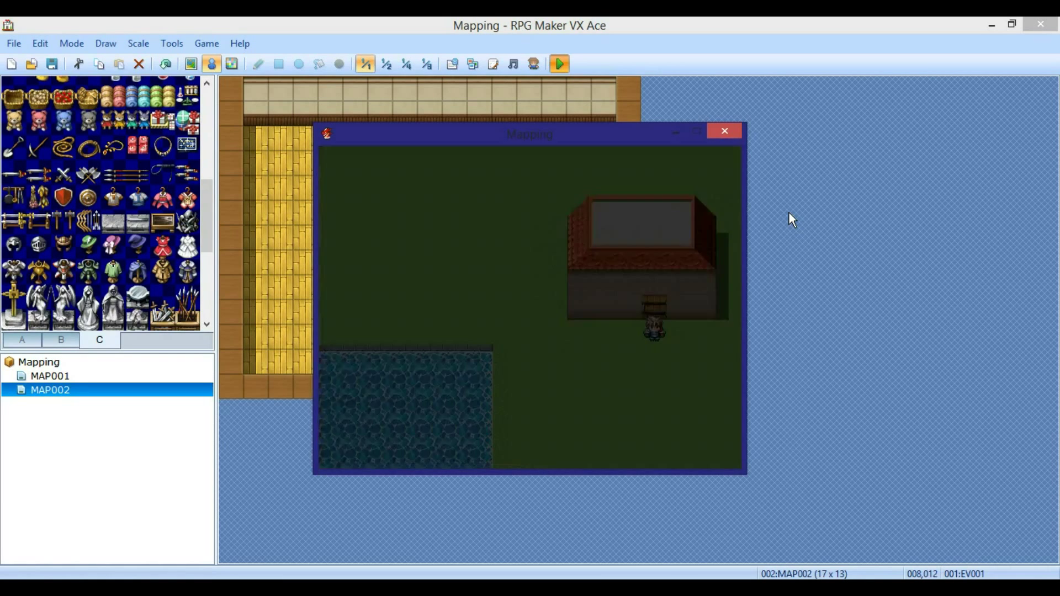
Walk the character away from the house to the grass above the pond and end the playtest
key(Left)
key(Left)
key(Left)
key(Left)
key(Left)
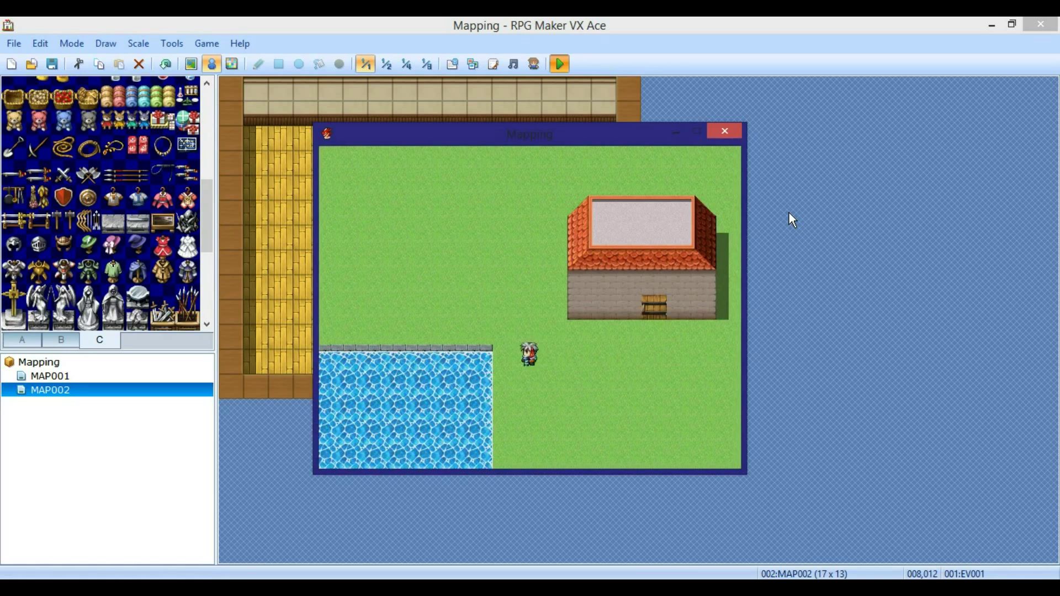
key(Up)
key(Up)
key(Left)
key(Up)
key(Up)
key(Up)
key(Up)
key(Up)
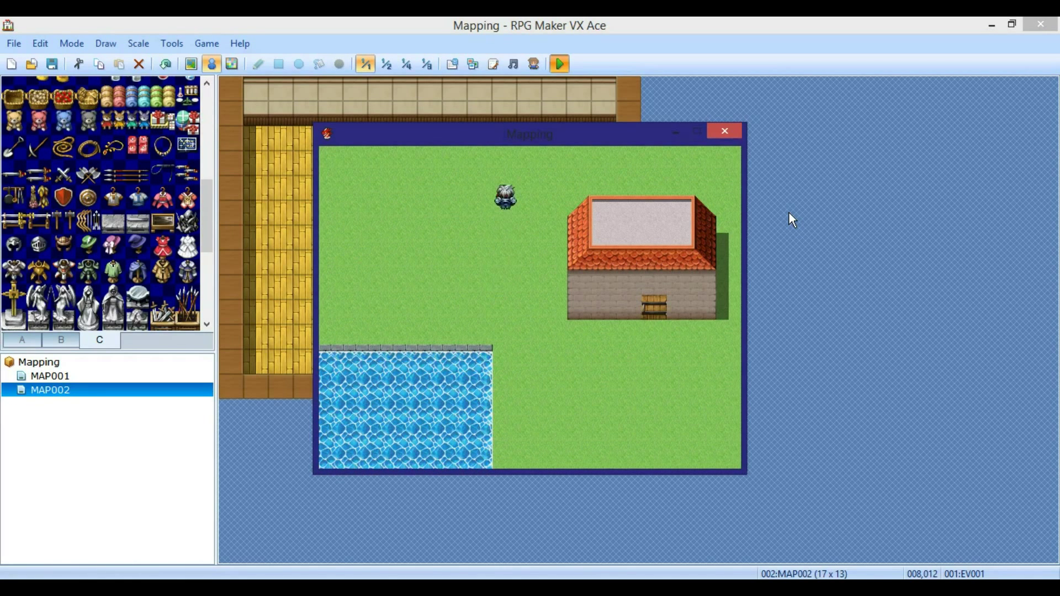
click(725, 131)
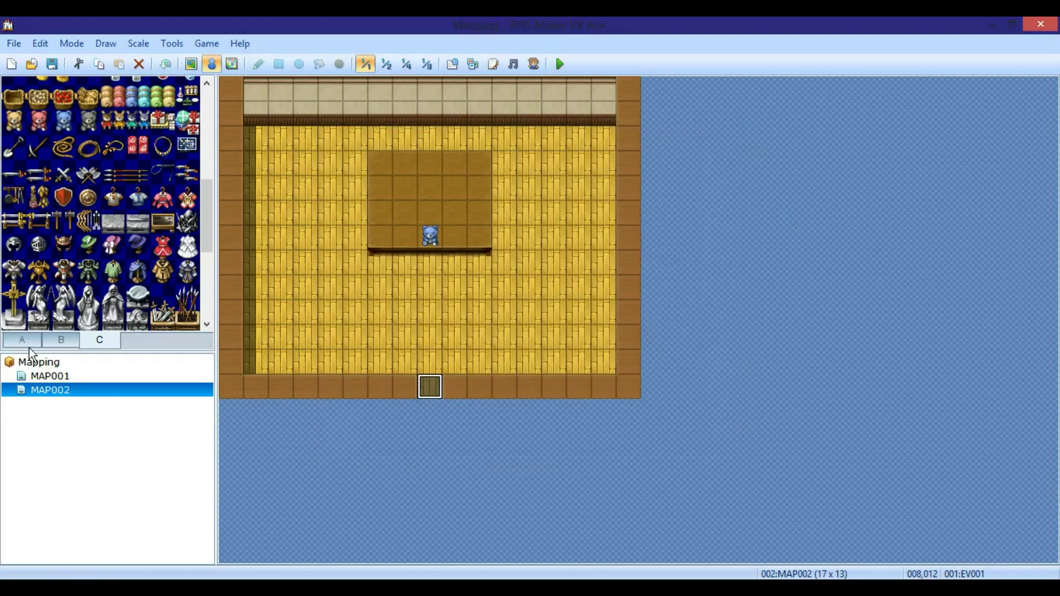
Browse the sample maps and load Village House A directly under the Mapping project
right_click(53, 364)
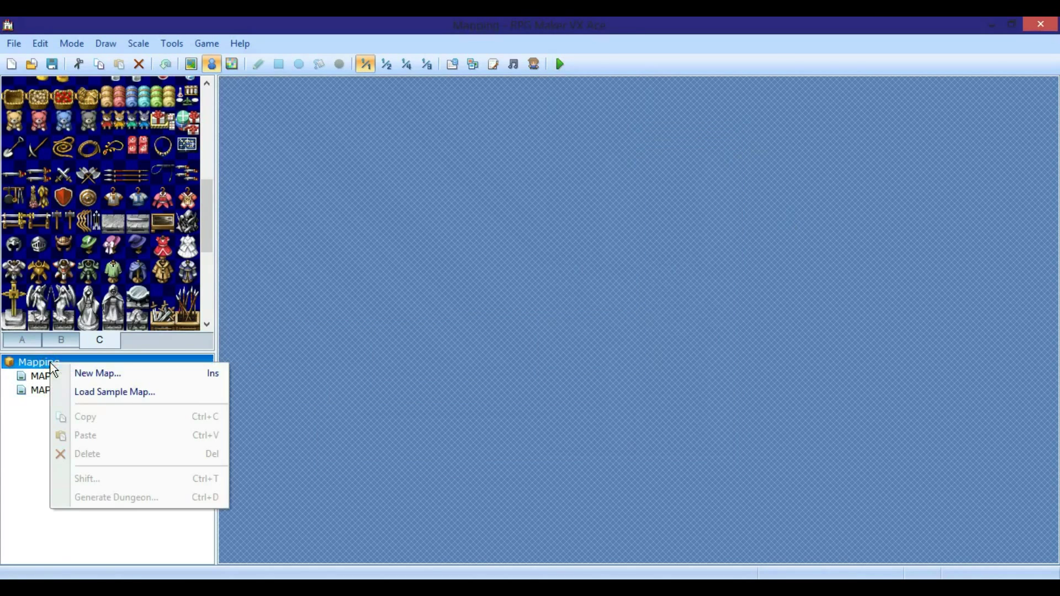
click(108, 398)
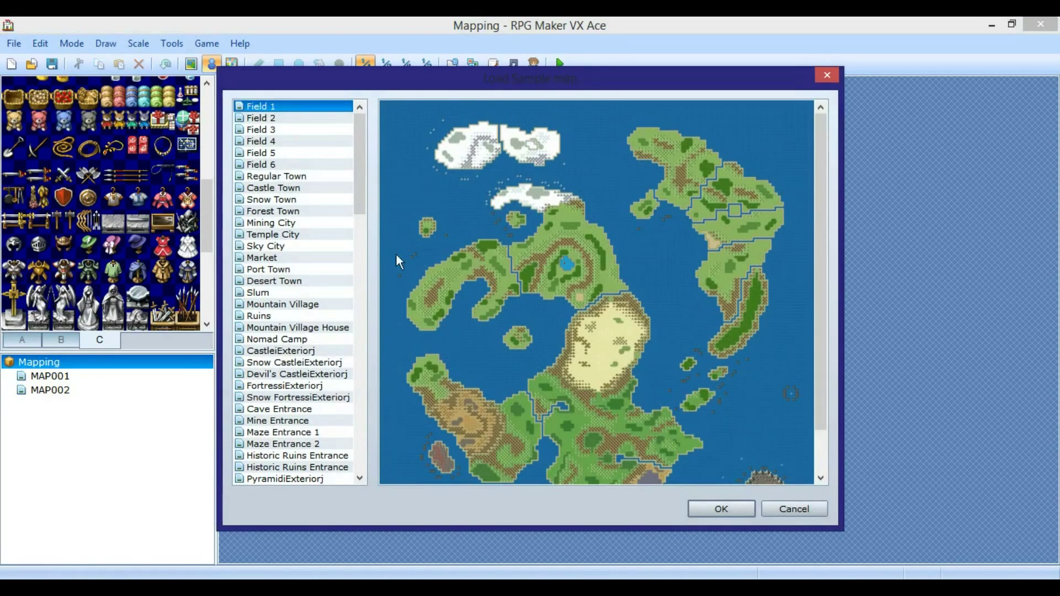
click(277, 176)
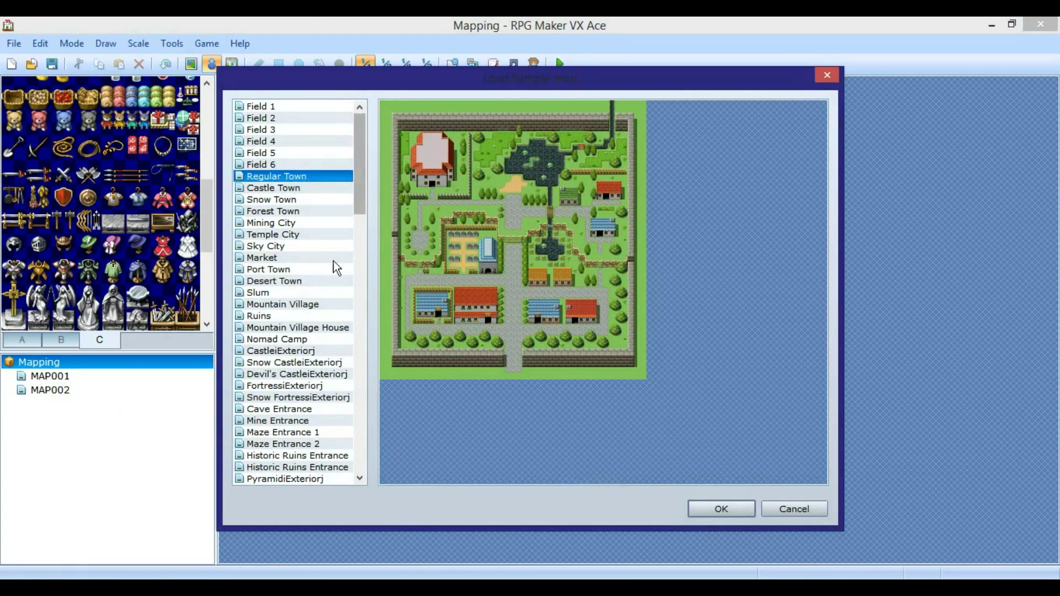
click(296, 433)
drag(364, 165, 362, 272)
click(293, 236)
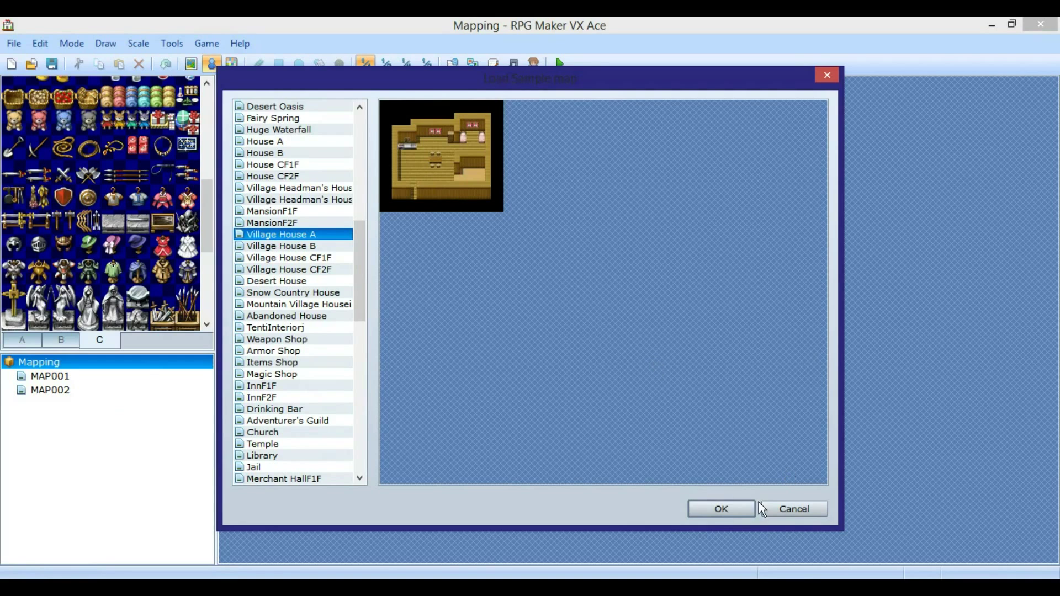
click(718, 508)
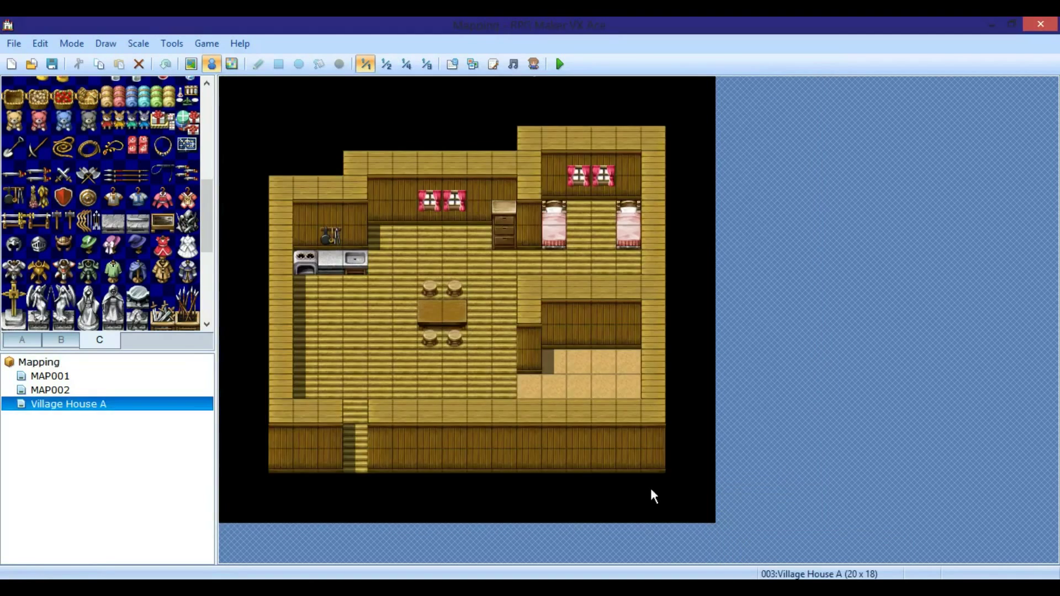
Load the Mountain Village sample map as a child of Village House A and look over its terrain
right_click(57, 402)
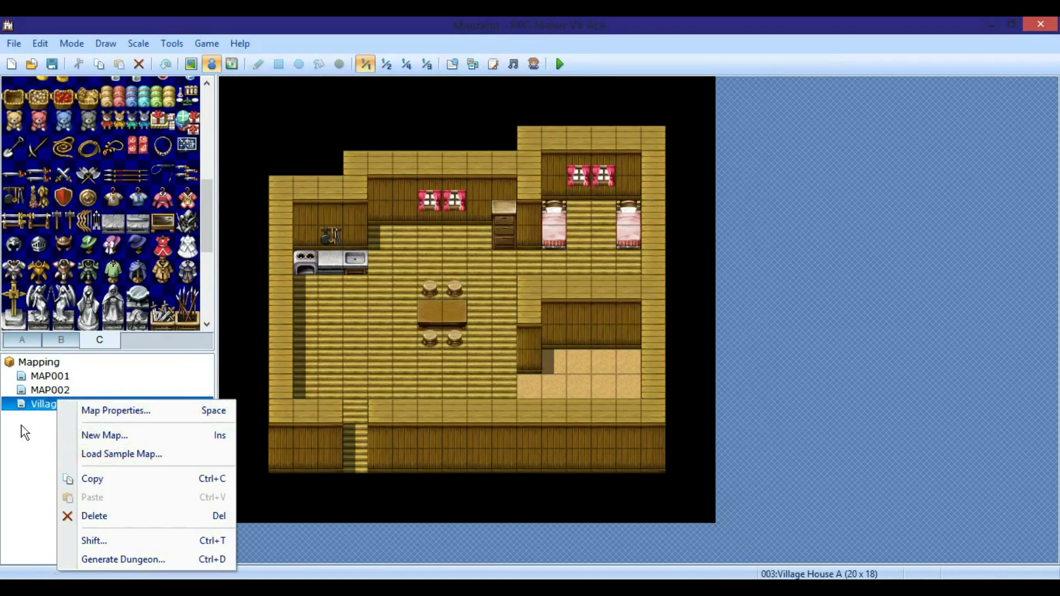
click(111, 453)
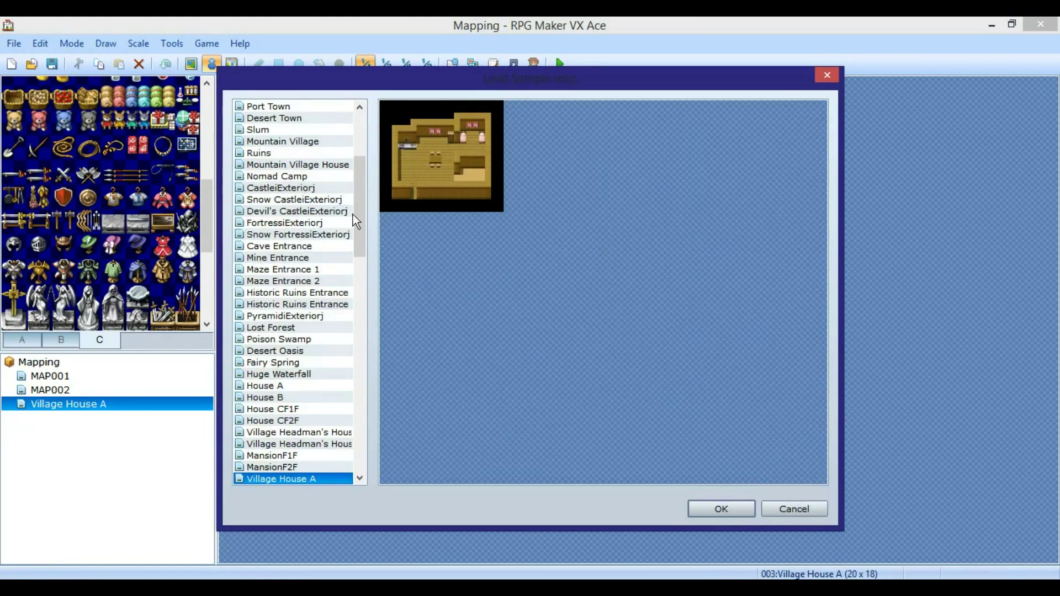
scroll(342, 197, up, 3)
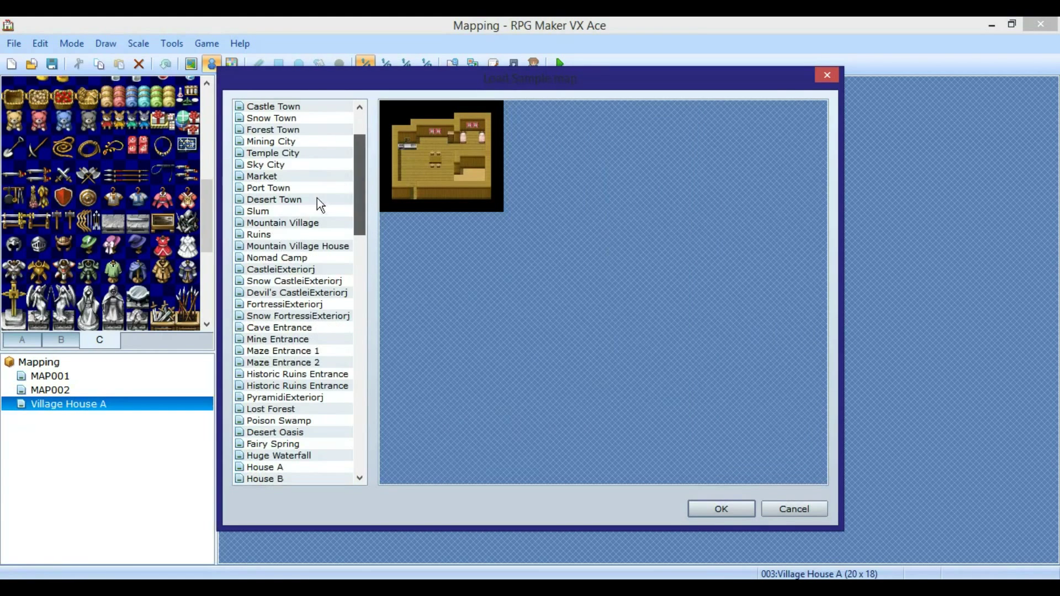
click(295, 222)
click(701, 506)
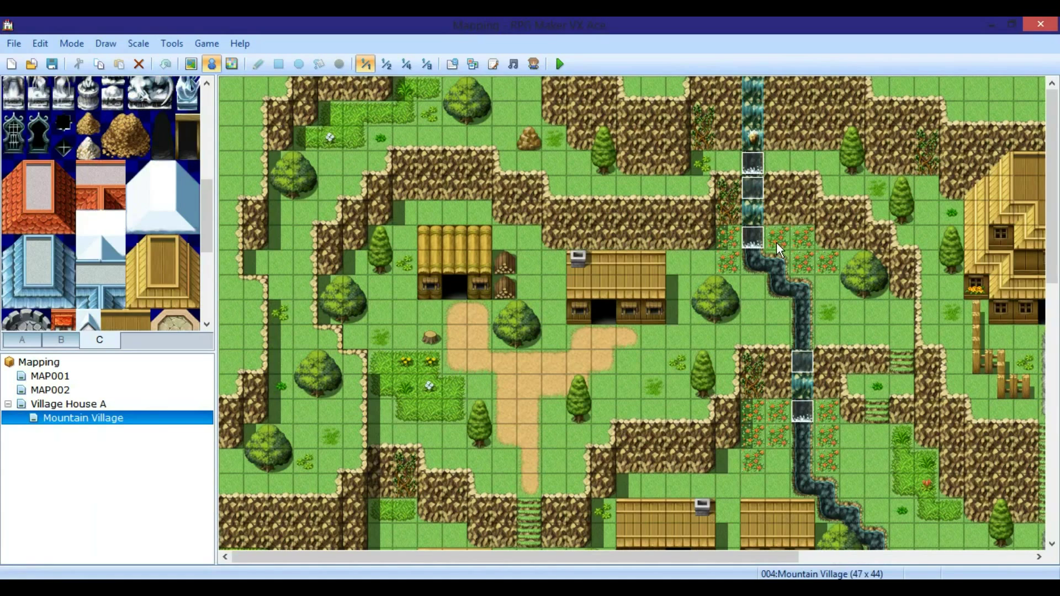
click(1054, 186)
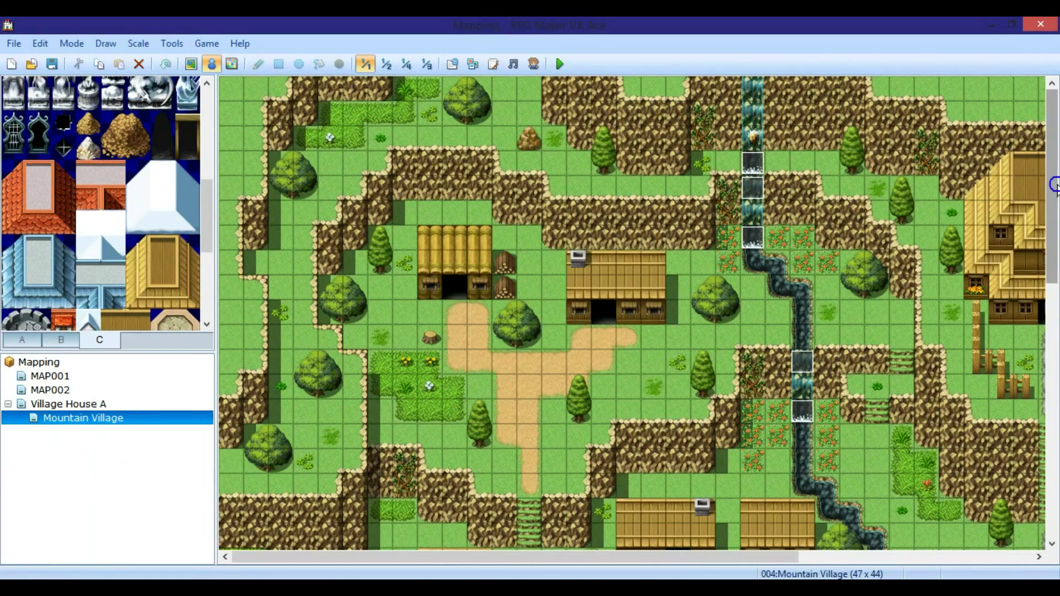
drag(1054, 187, 1054, 304)
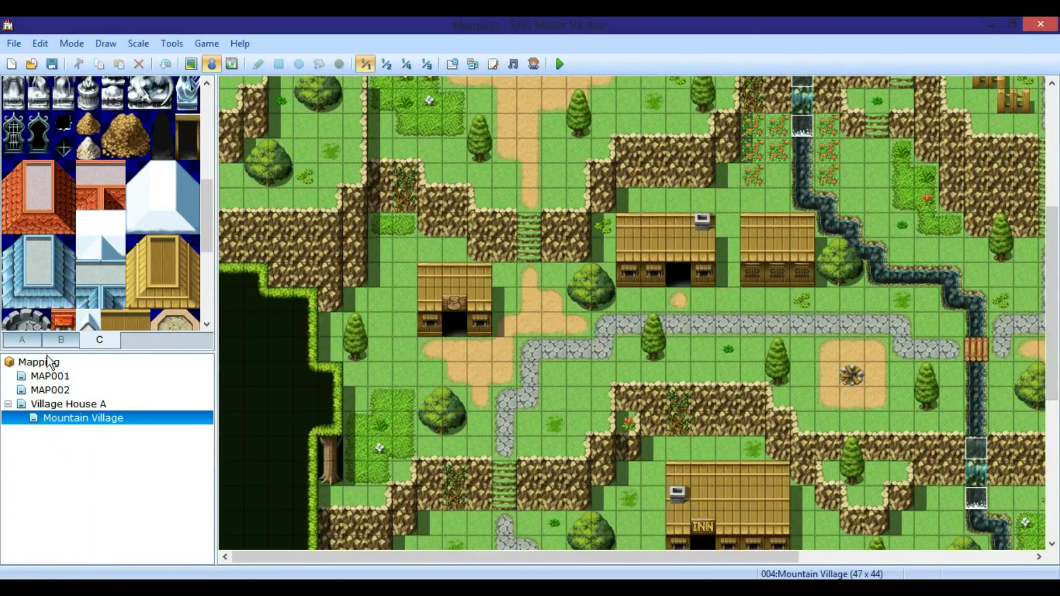
Examine the commands and settings of the house door event in MAP001, then close it unchanged
click(55, 377)
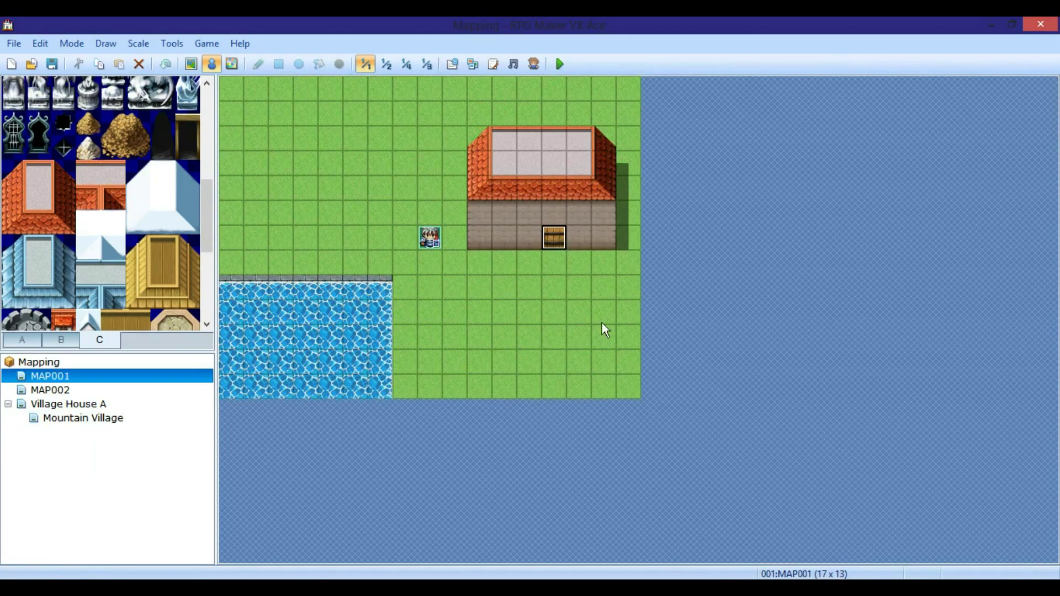
double_click(548, 240)
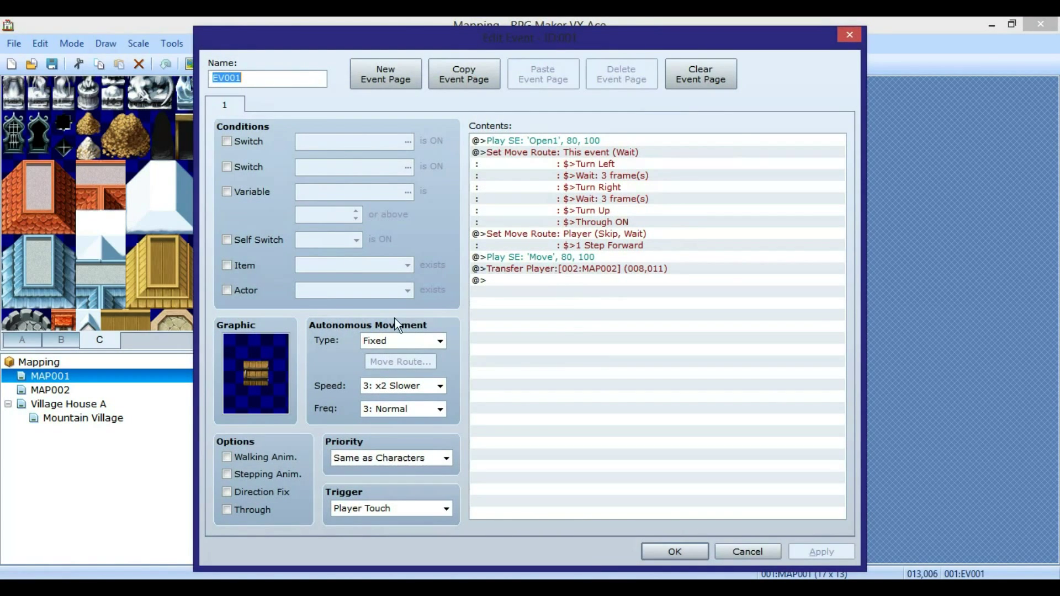
click(850, 36)
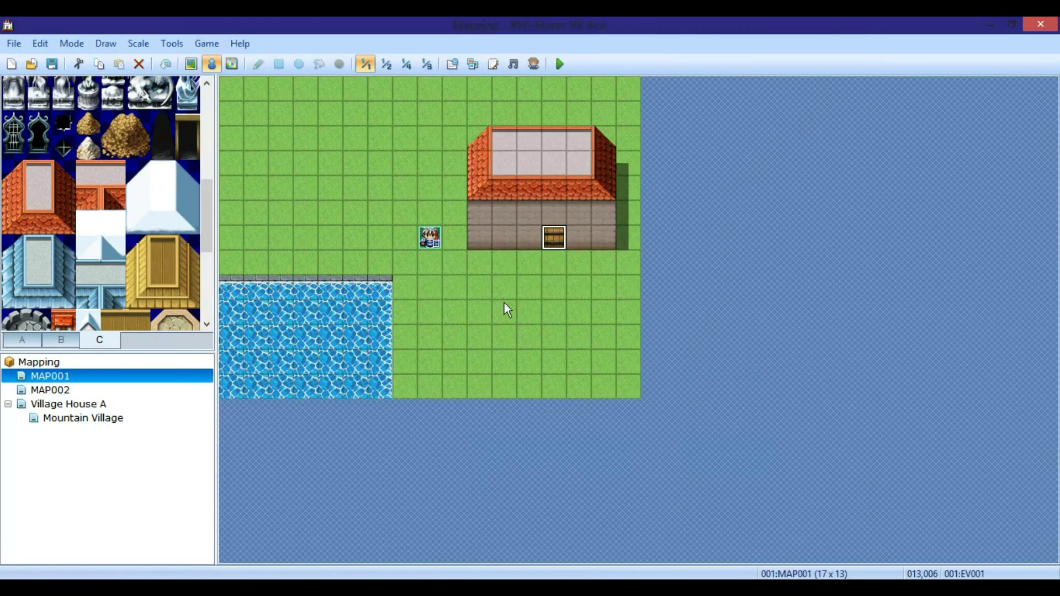